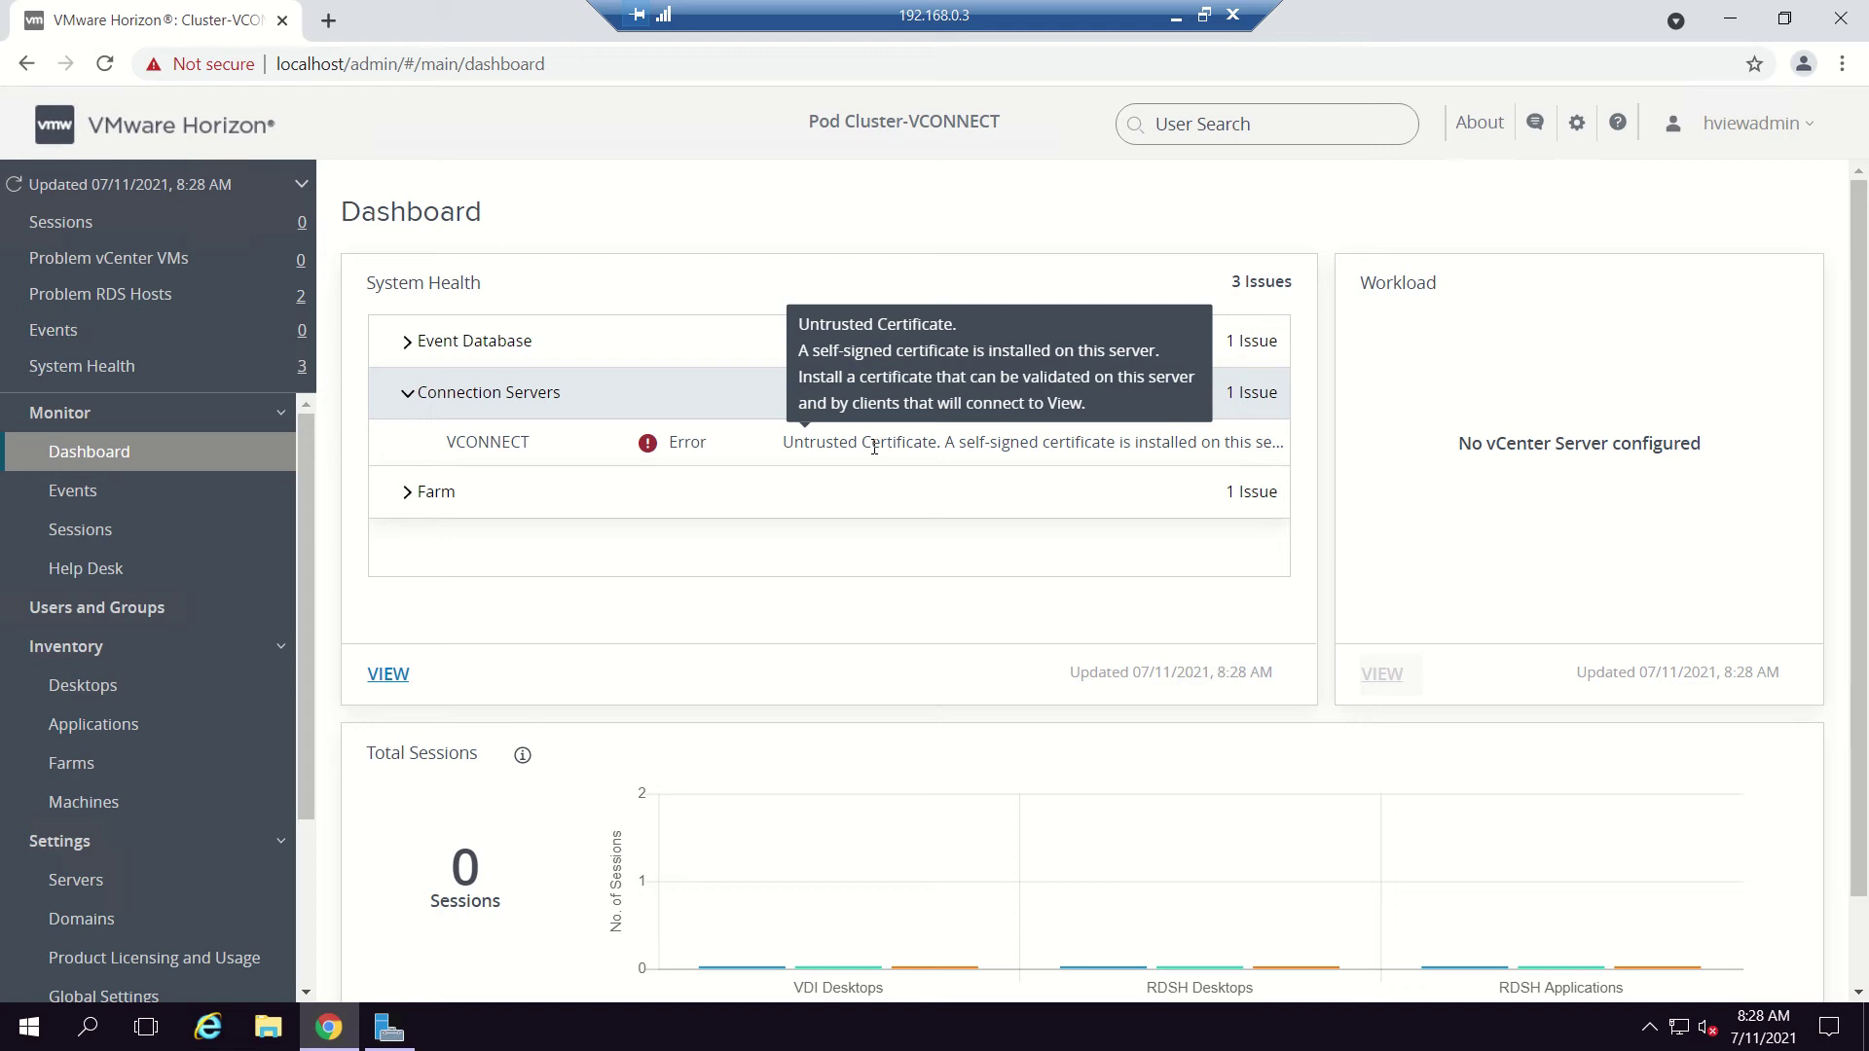
# Step: Minimize the PowerPoint deck about Horizon Connection server certificates to show the local desktop
pyautogui.click(1178, 14)
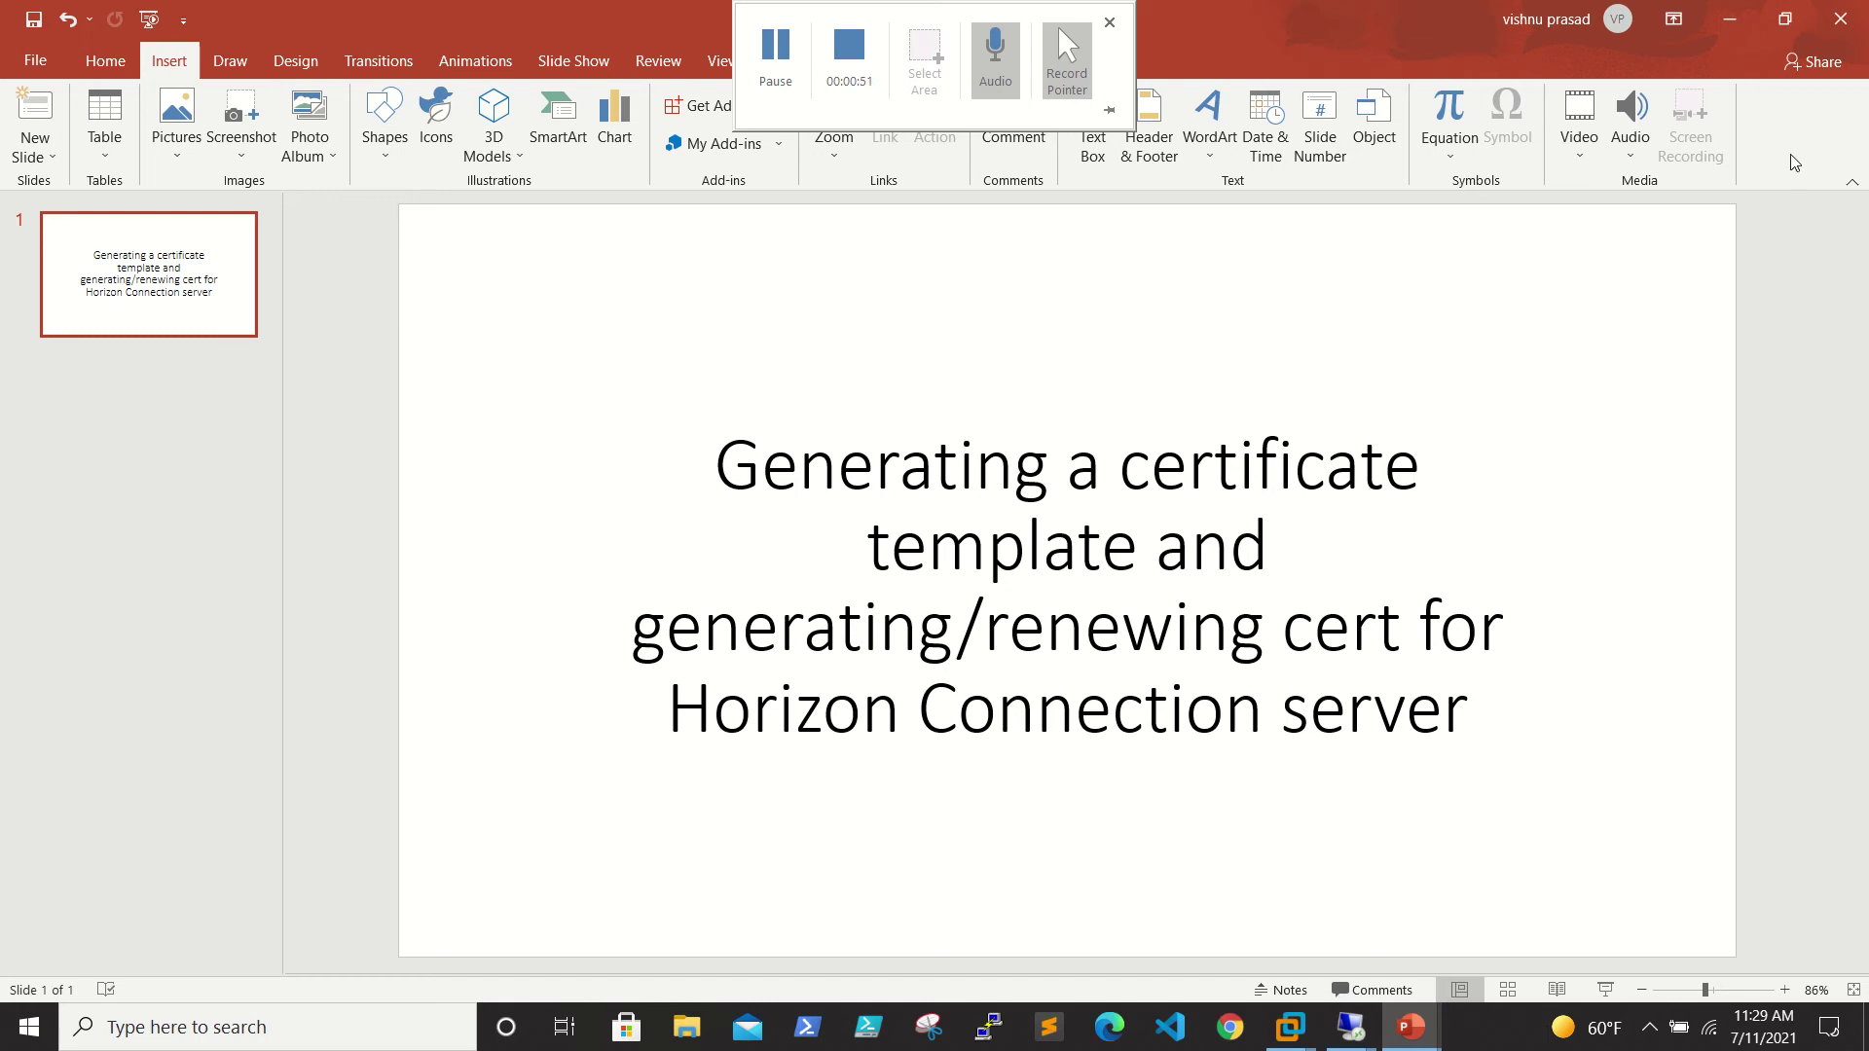
# Step: Bring up the 192.168.0.28 remote session, restore IIS Manager and close it
pyautogui.click(1725, 26)
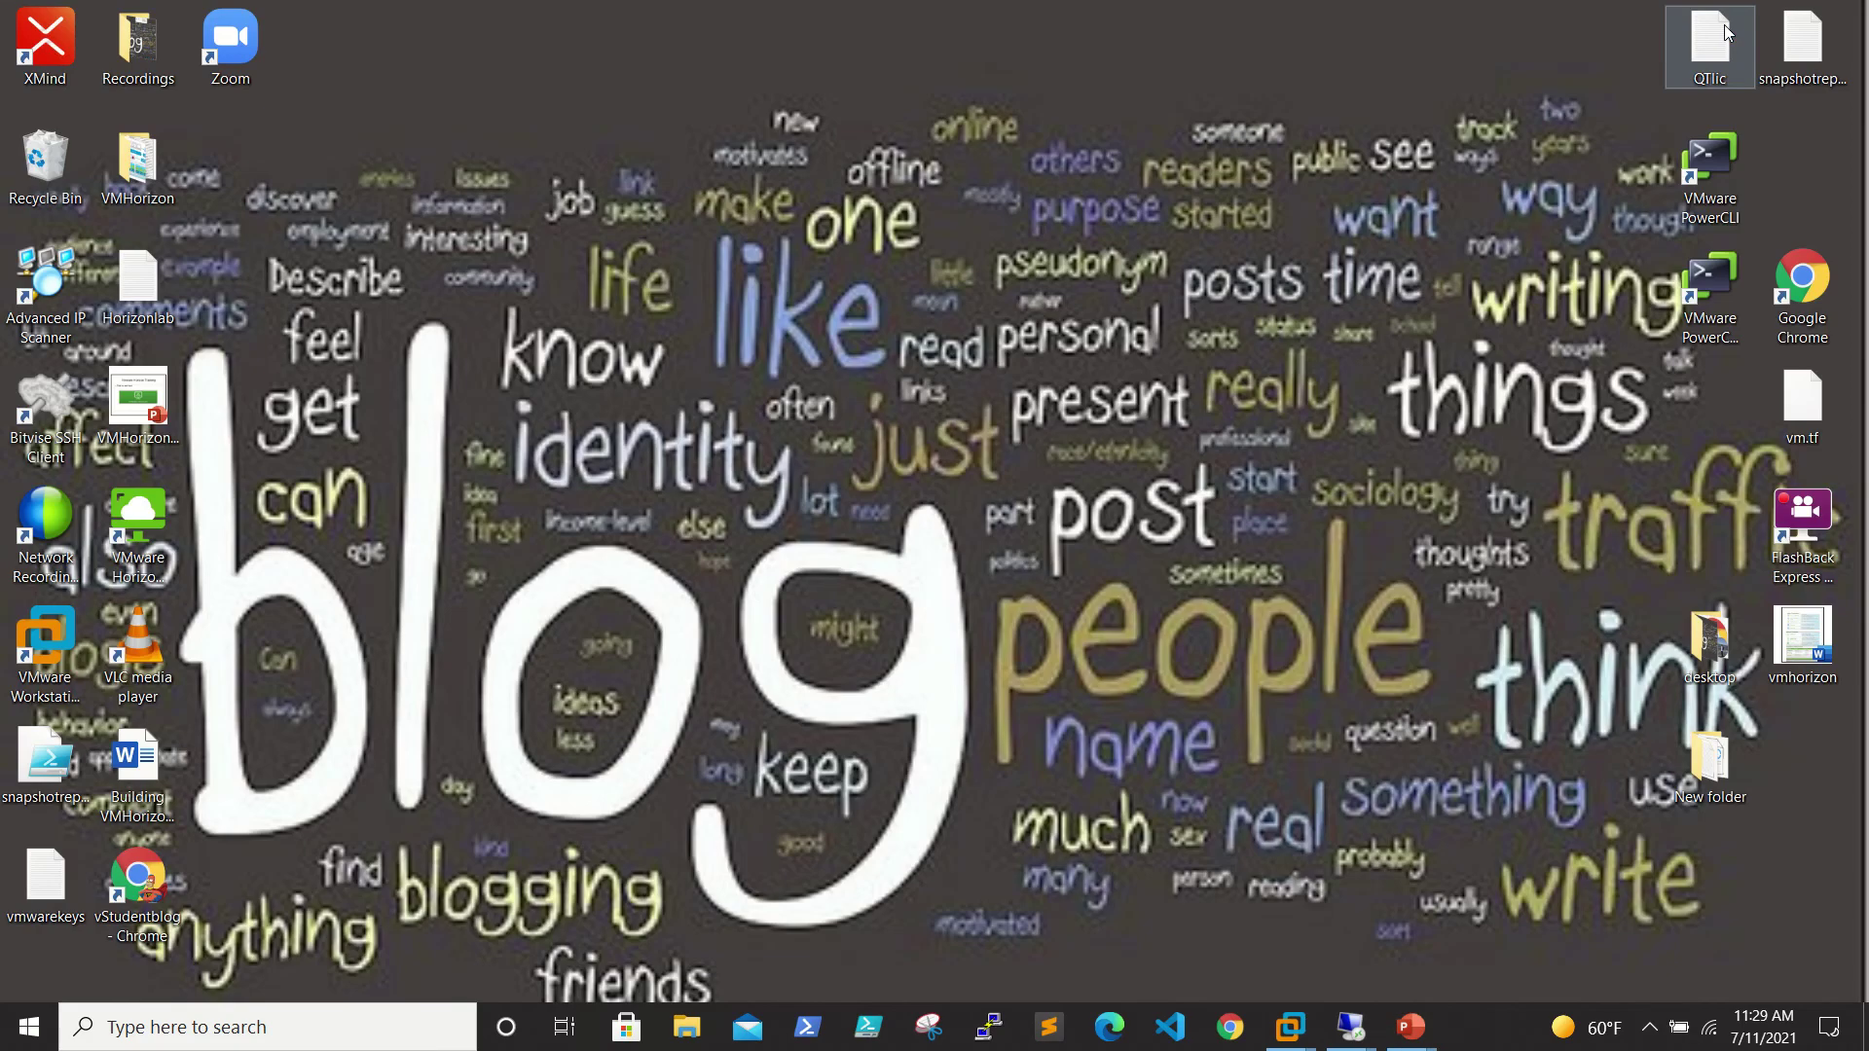
pyautogui.moveTo(1362, 1031)
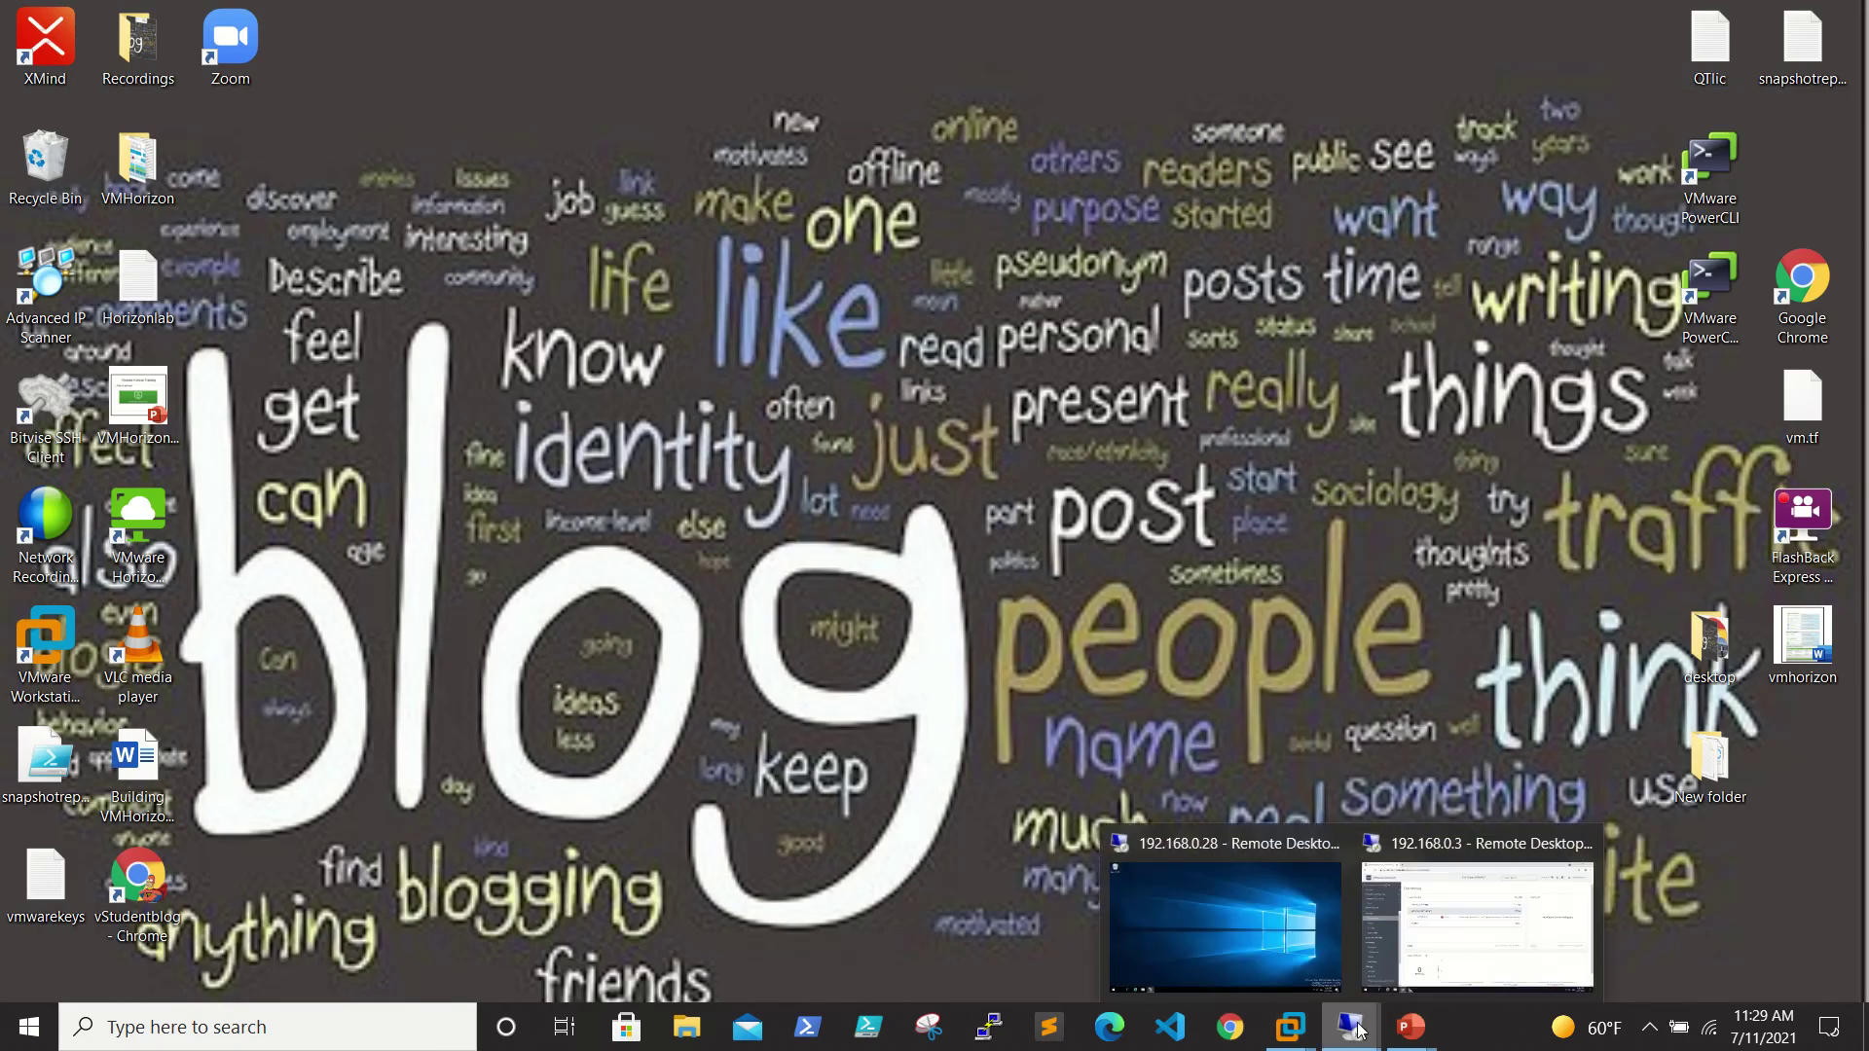
pyautogui.click(1187, 965)
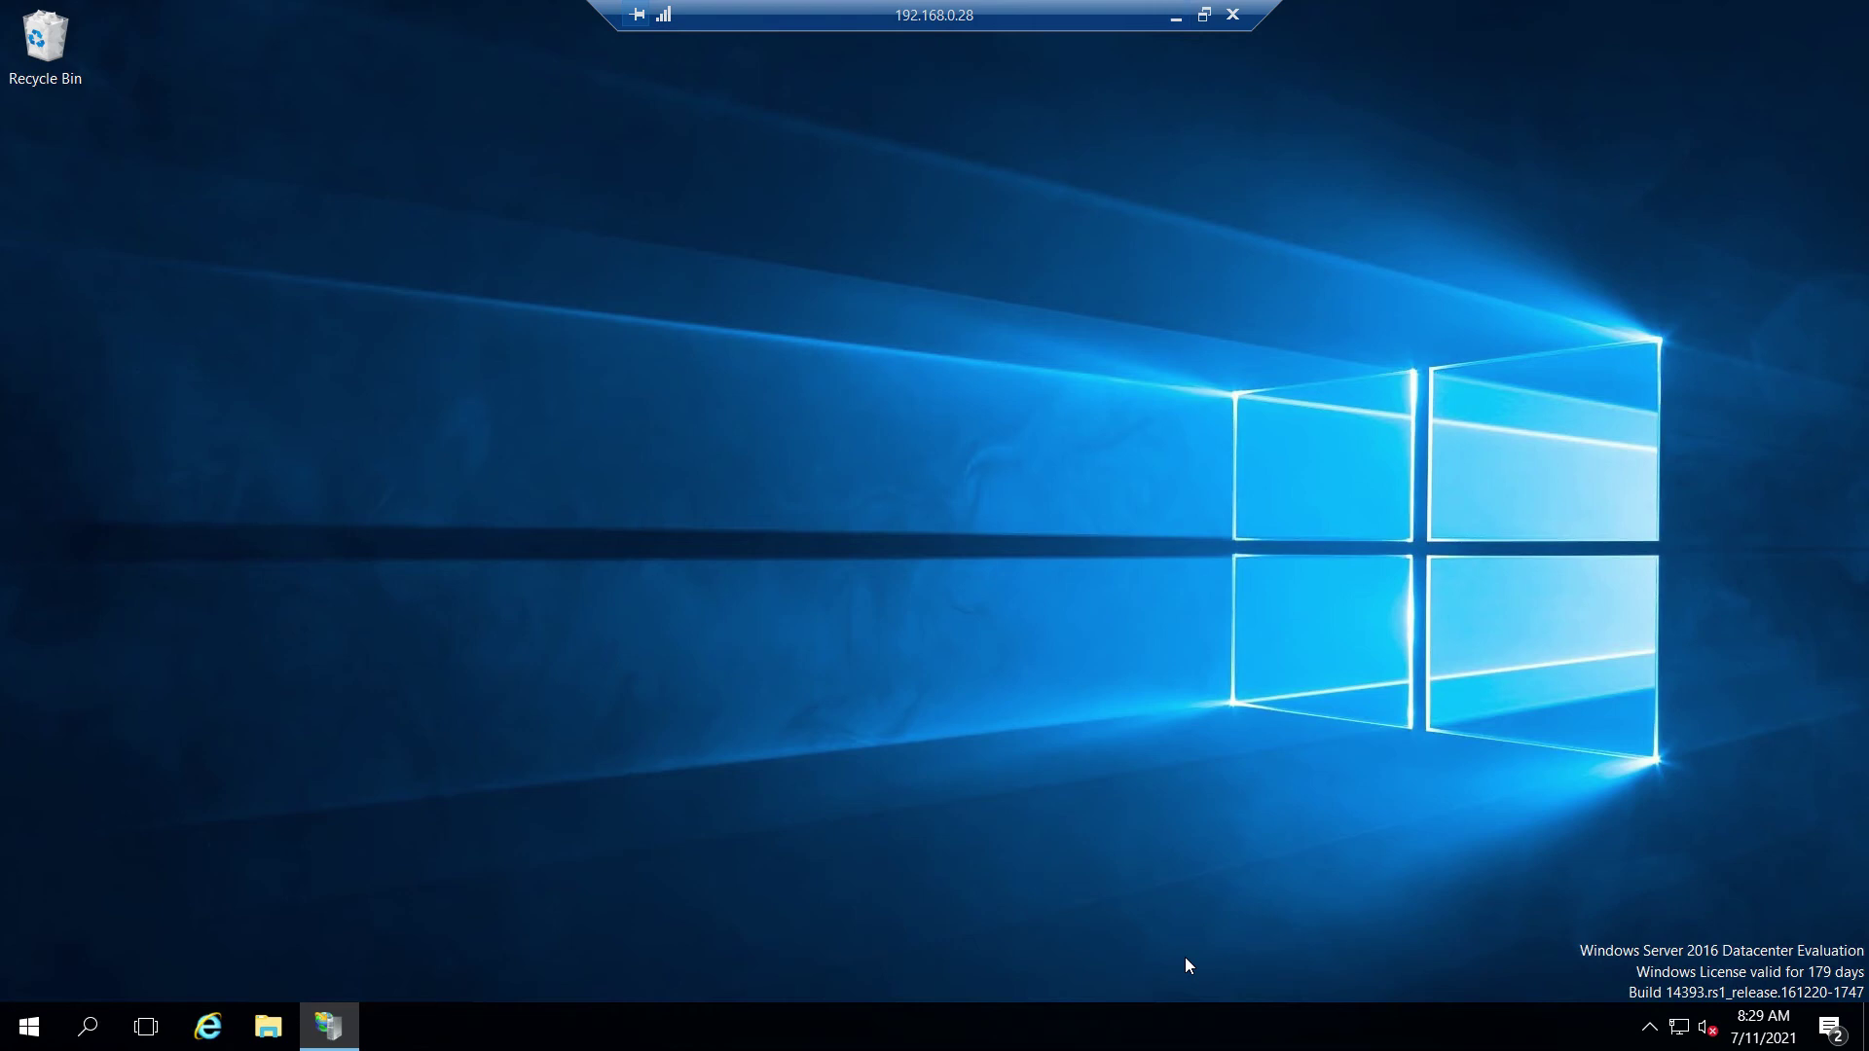
pyautogui.click(322, 1028)
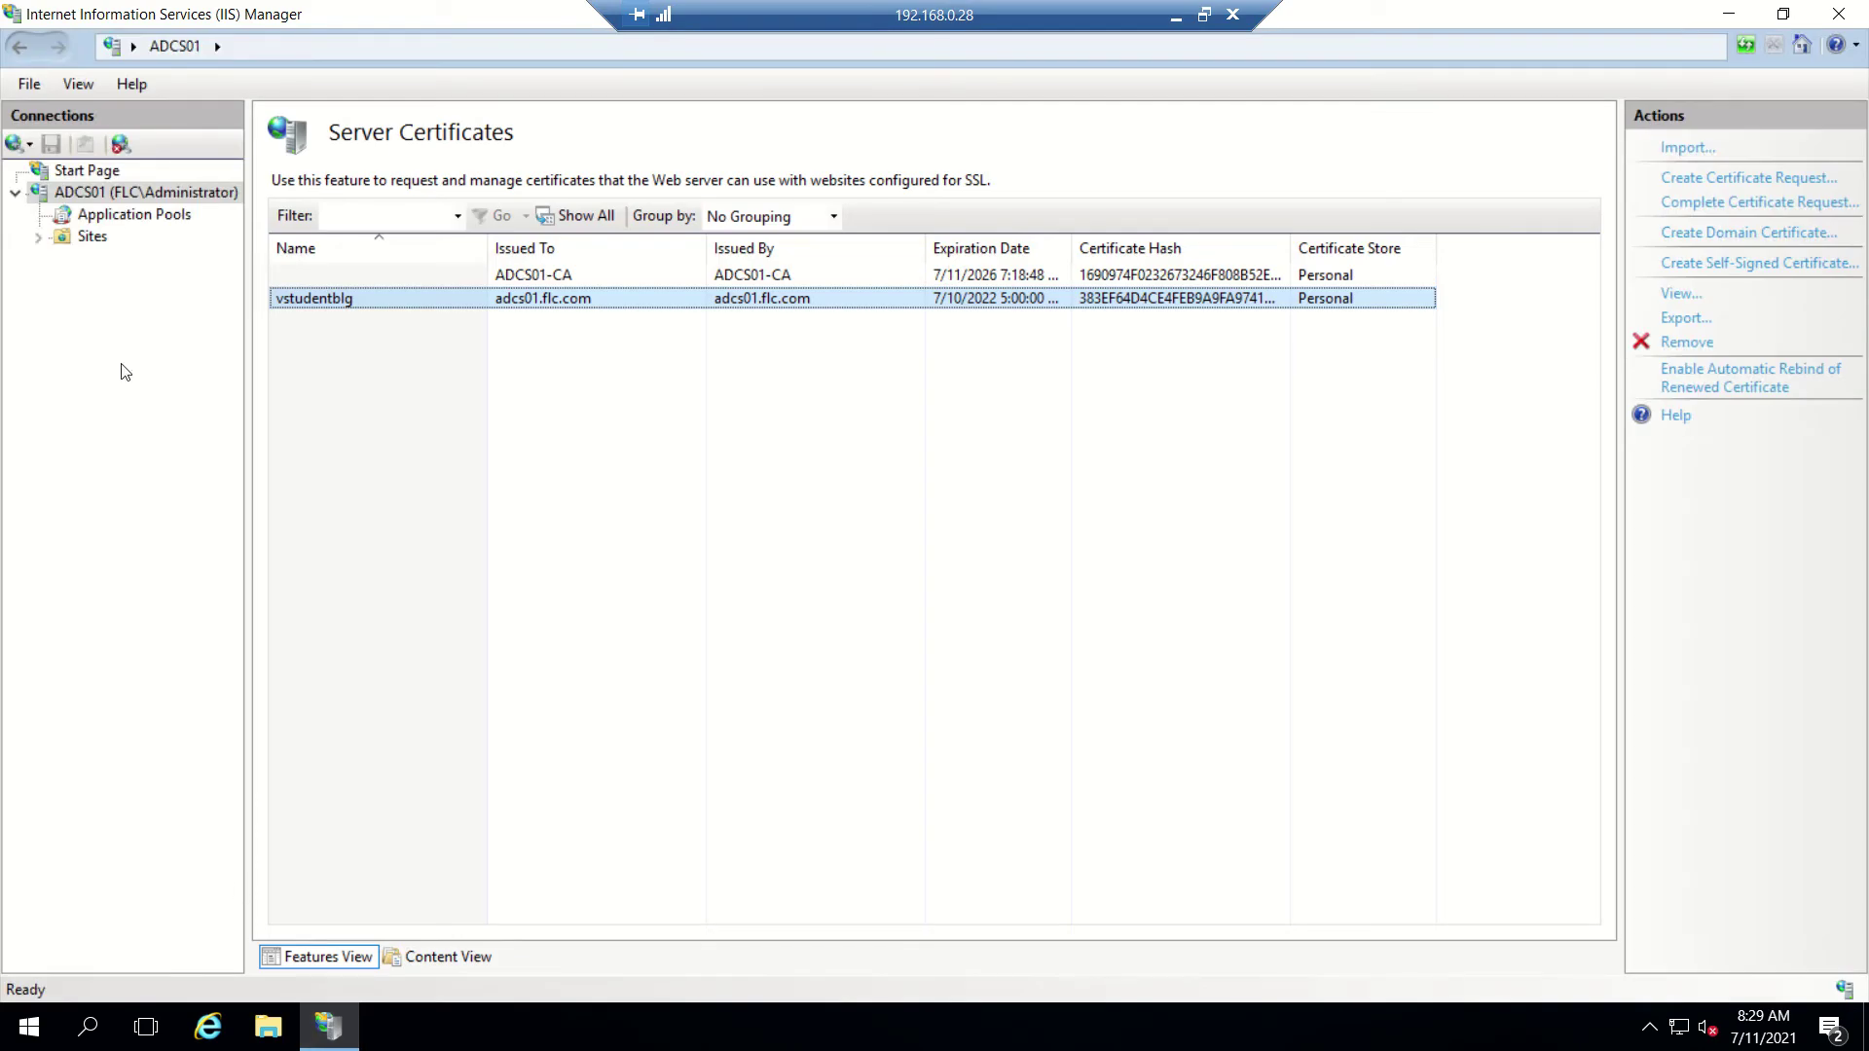
pyautogui.click(1839, 14)
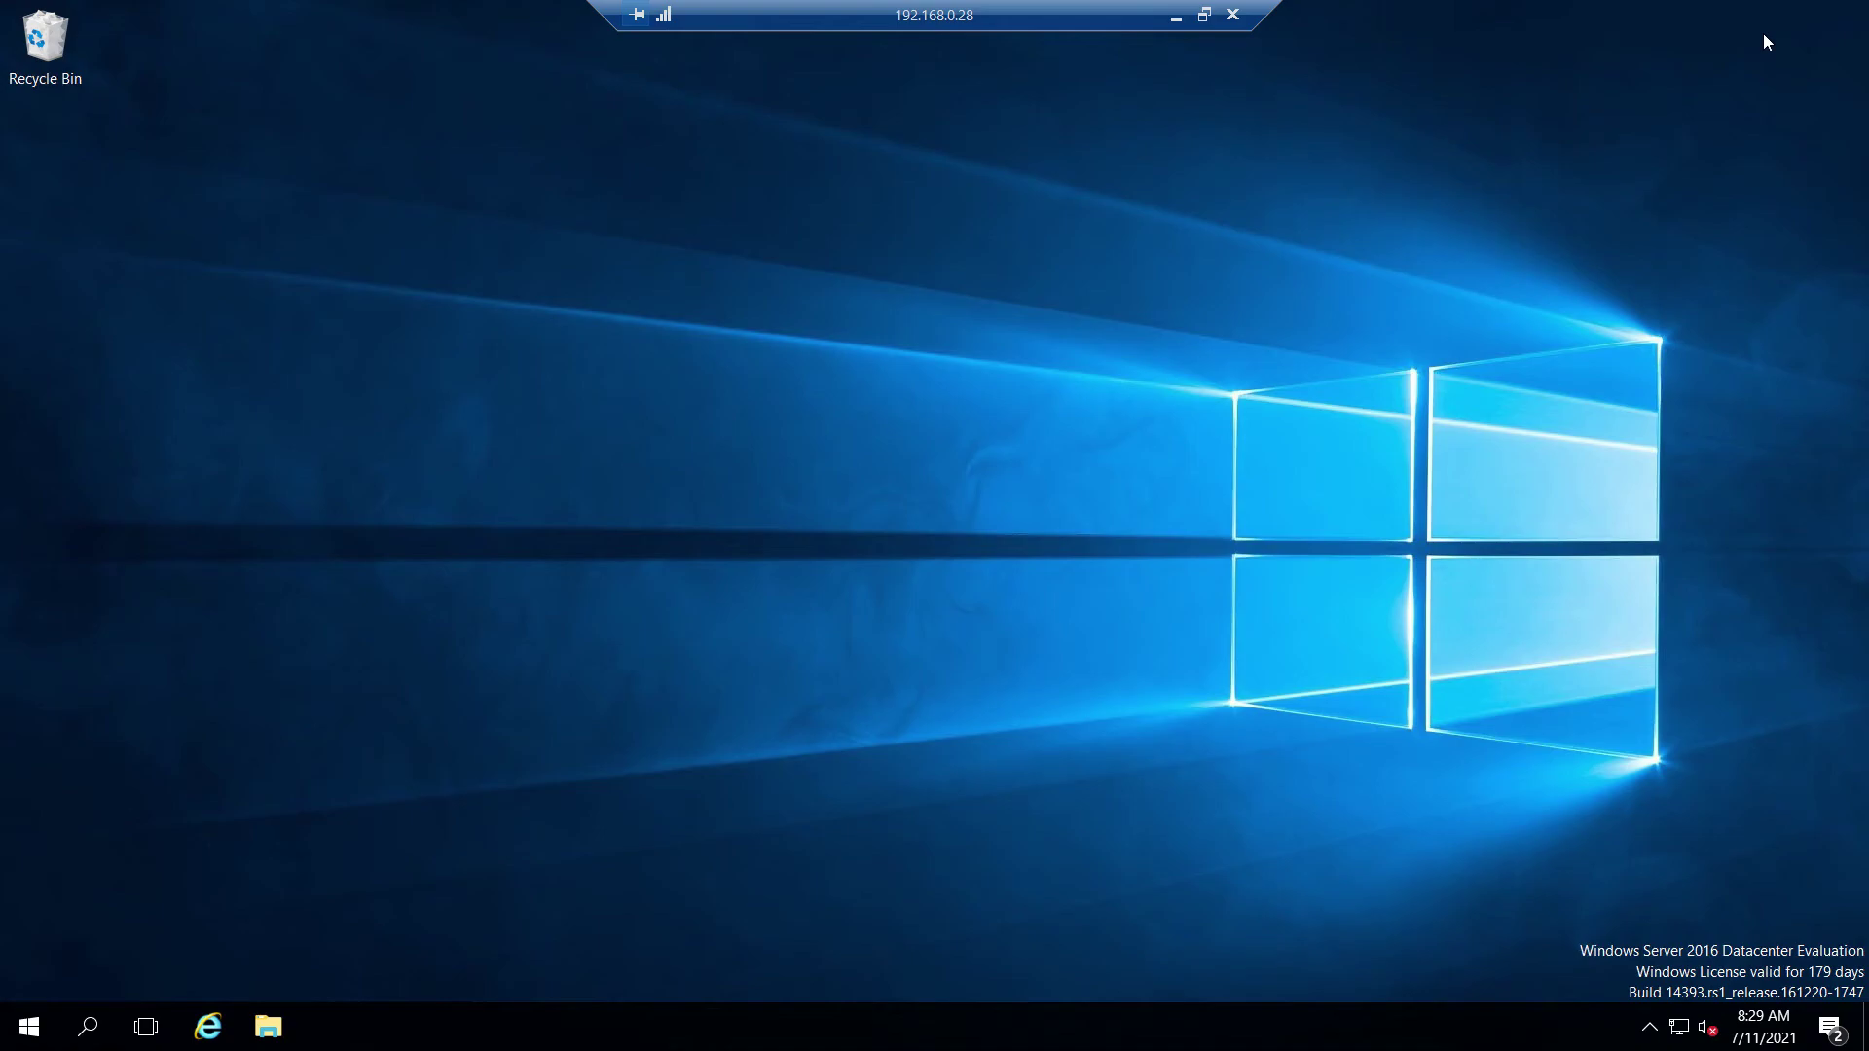
# Step: Launch certsrv.msc from the Run prompt and maximize the Certification Authority window
pyautogui.rightClick(29, 1041)
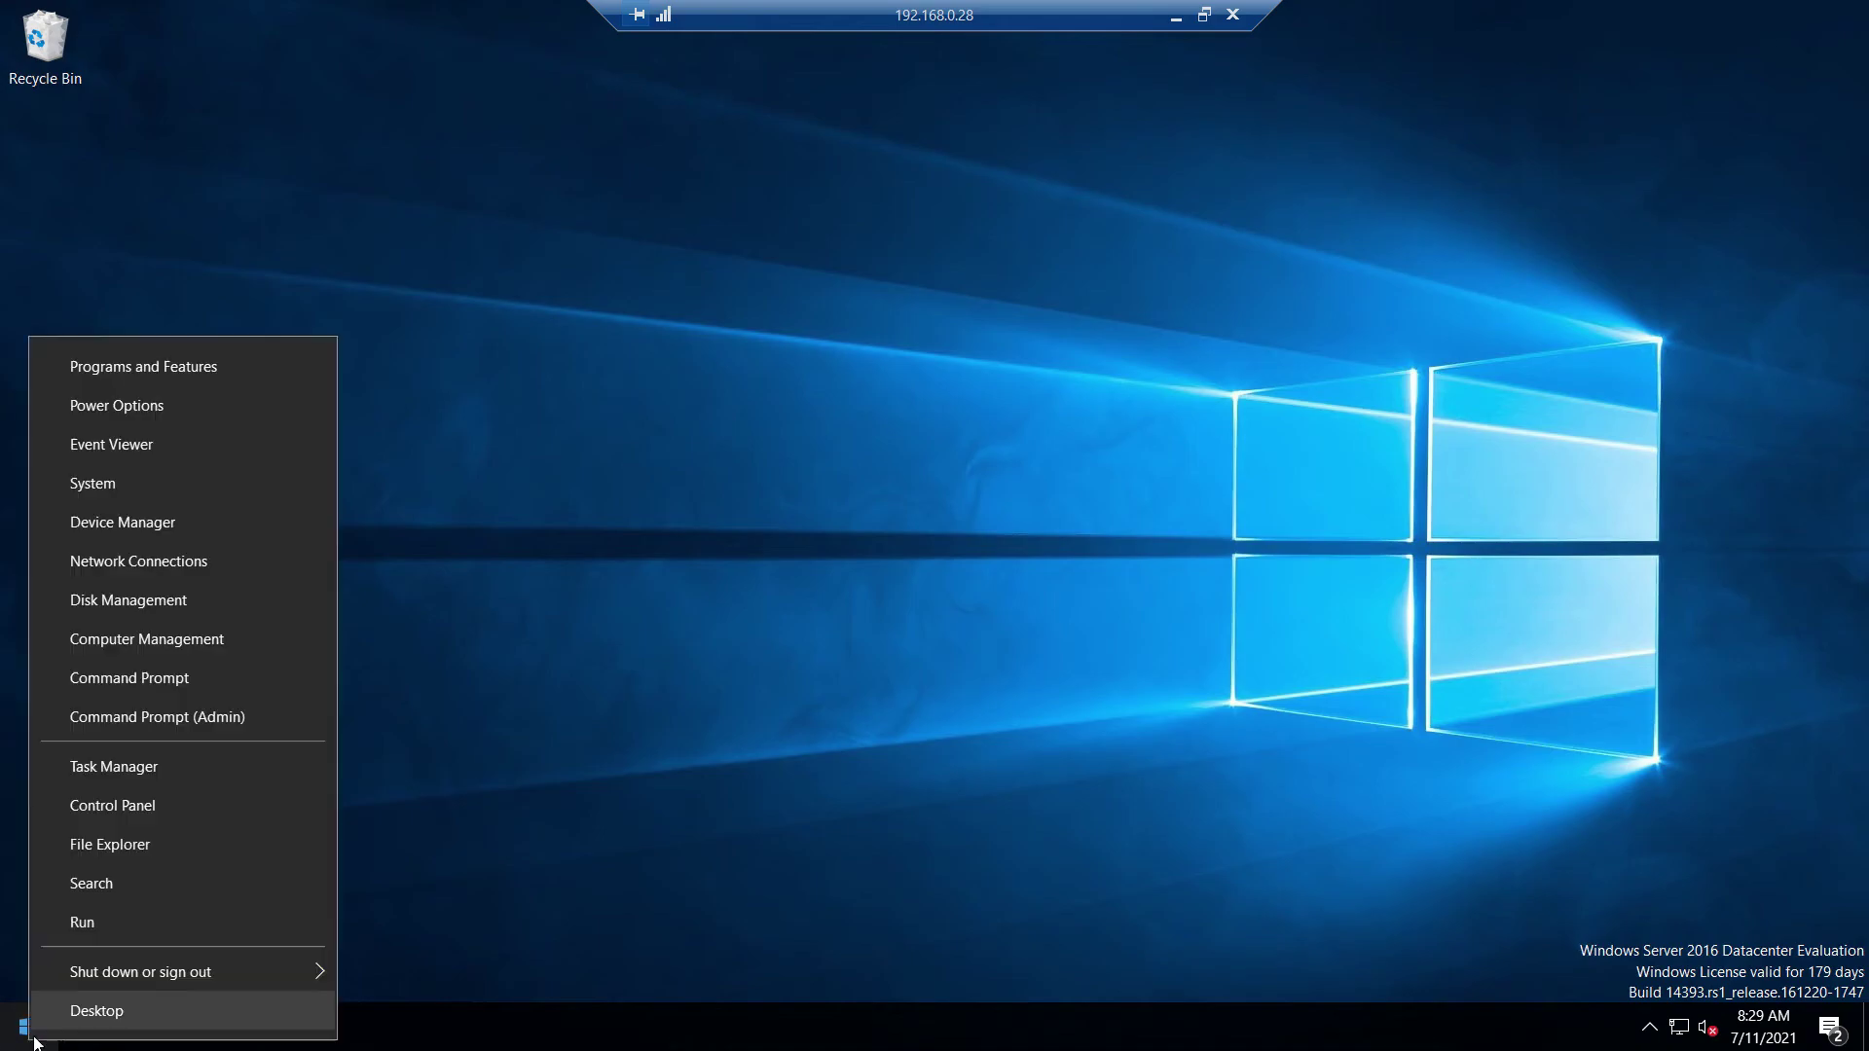
pyautogui.click(146, 919)
pyautogui.click(164, 950)
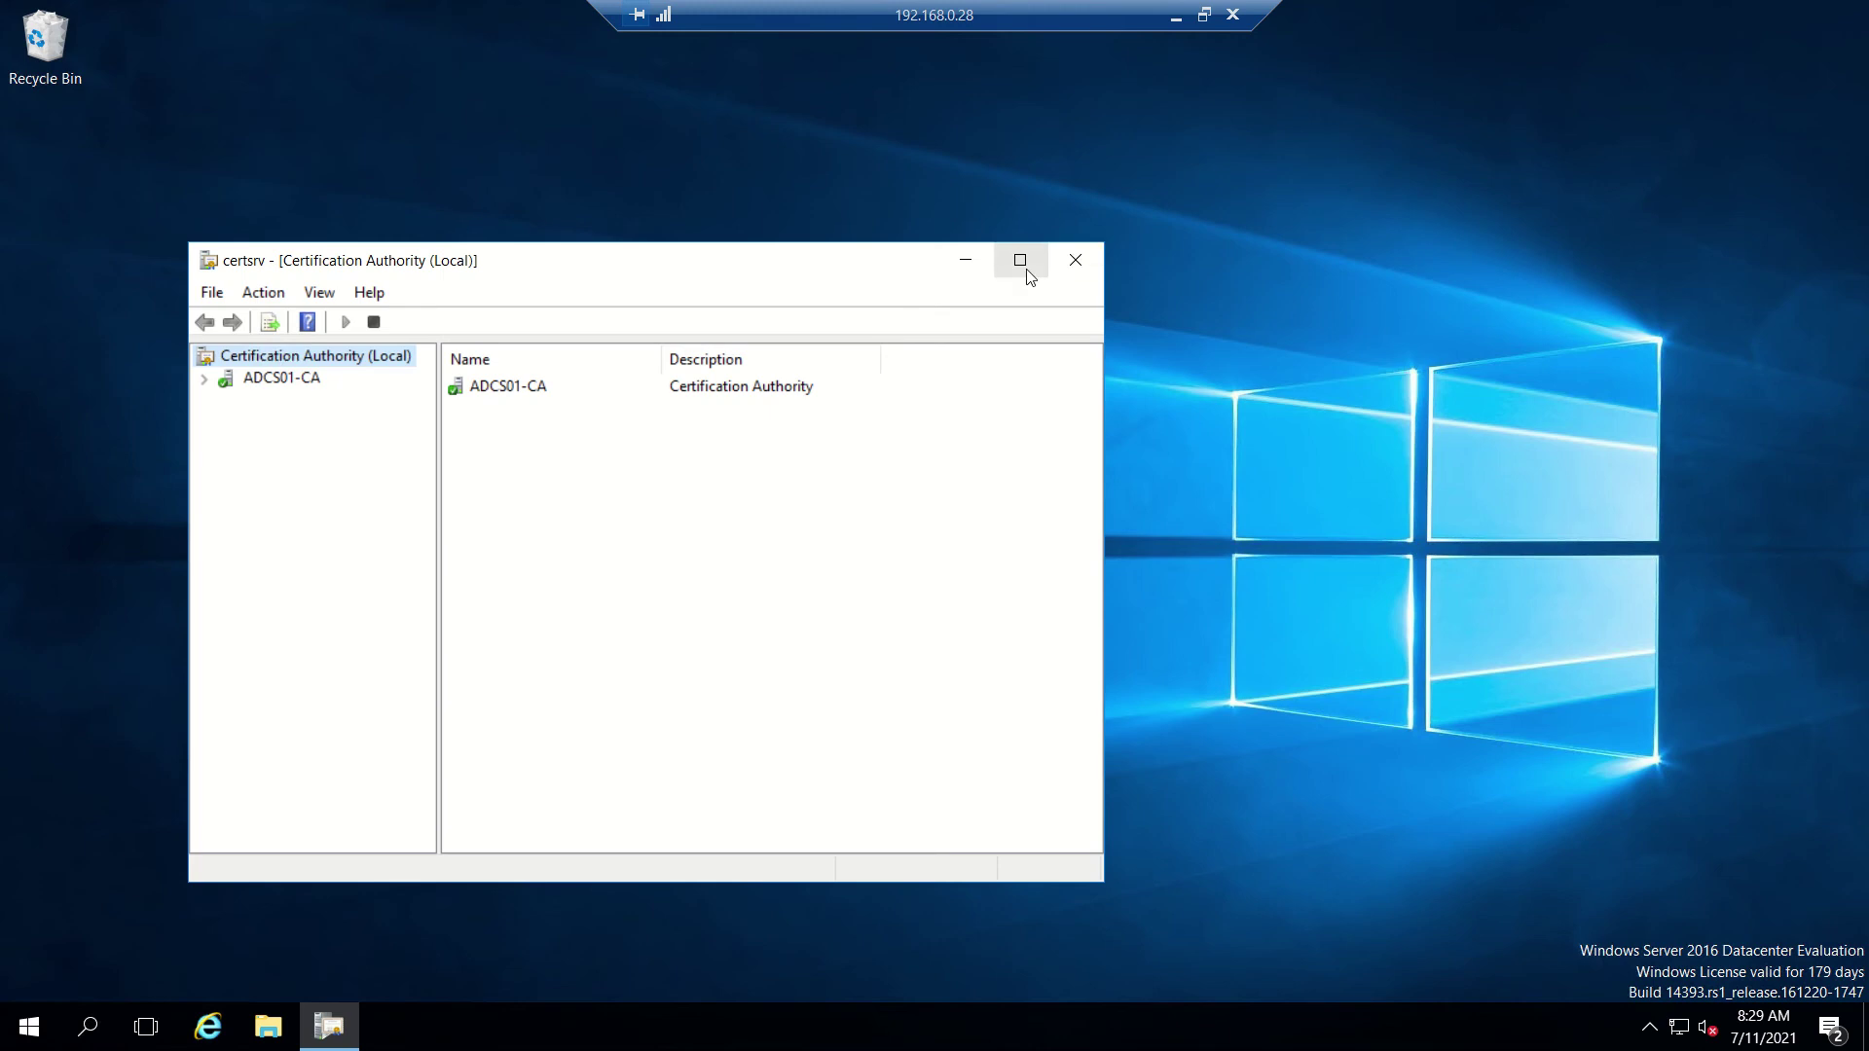
pyautogui.click(1028, 265)
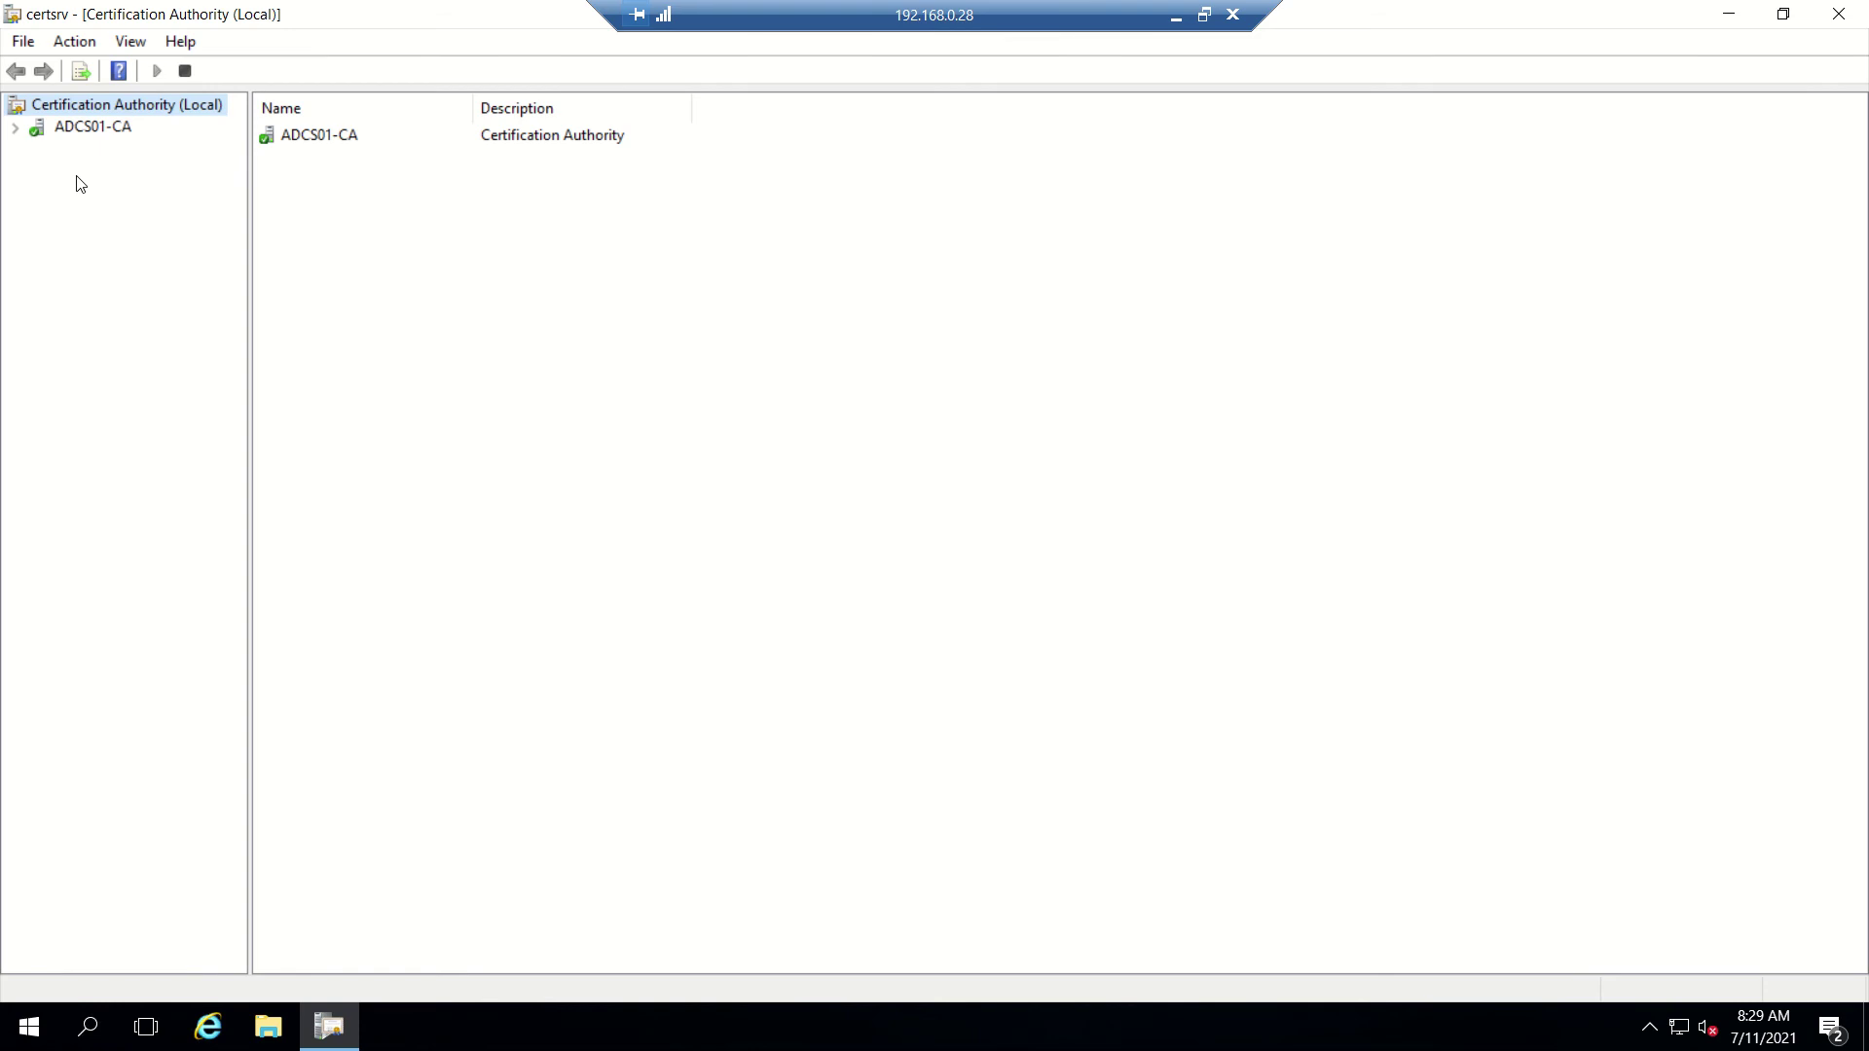
# Step: Expand ADCS01-CA, list its Certificate Templates, and check the Web Server template's actions
pyautogui.click(16, 129)
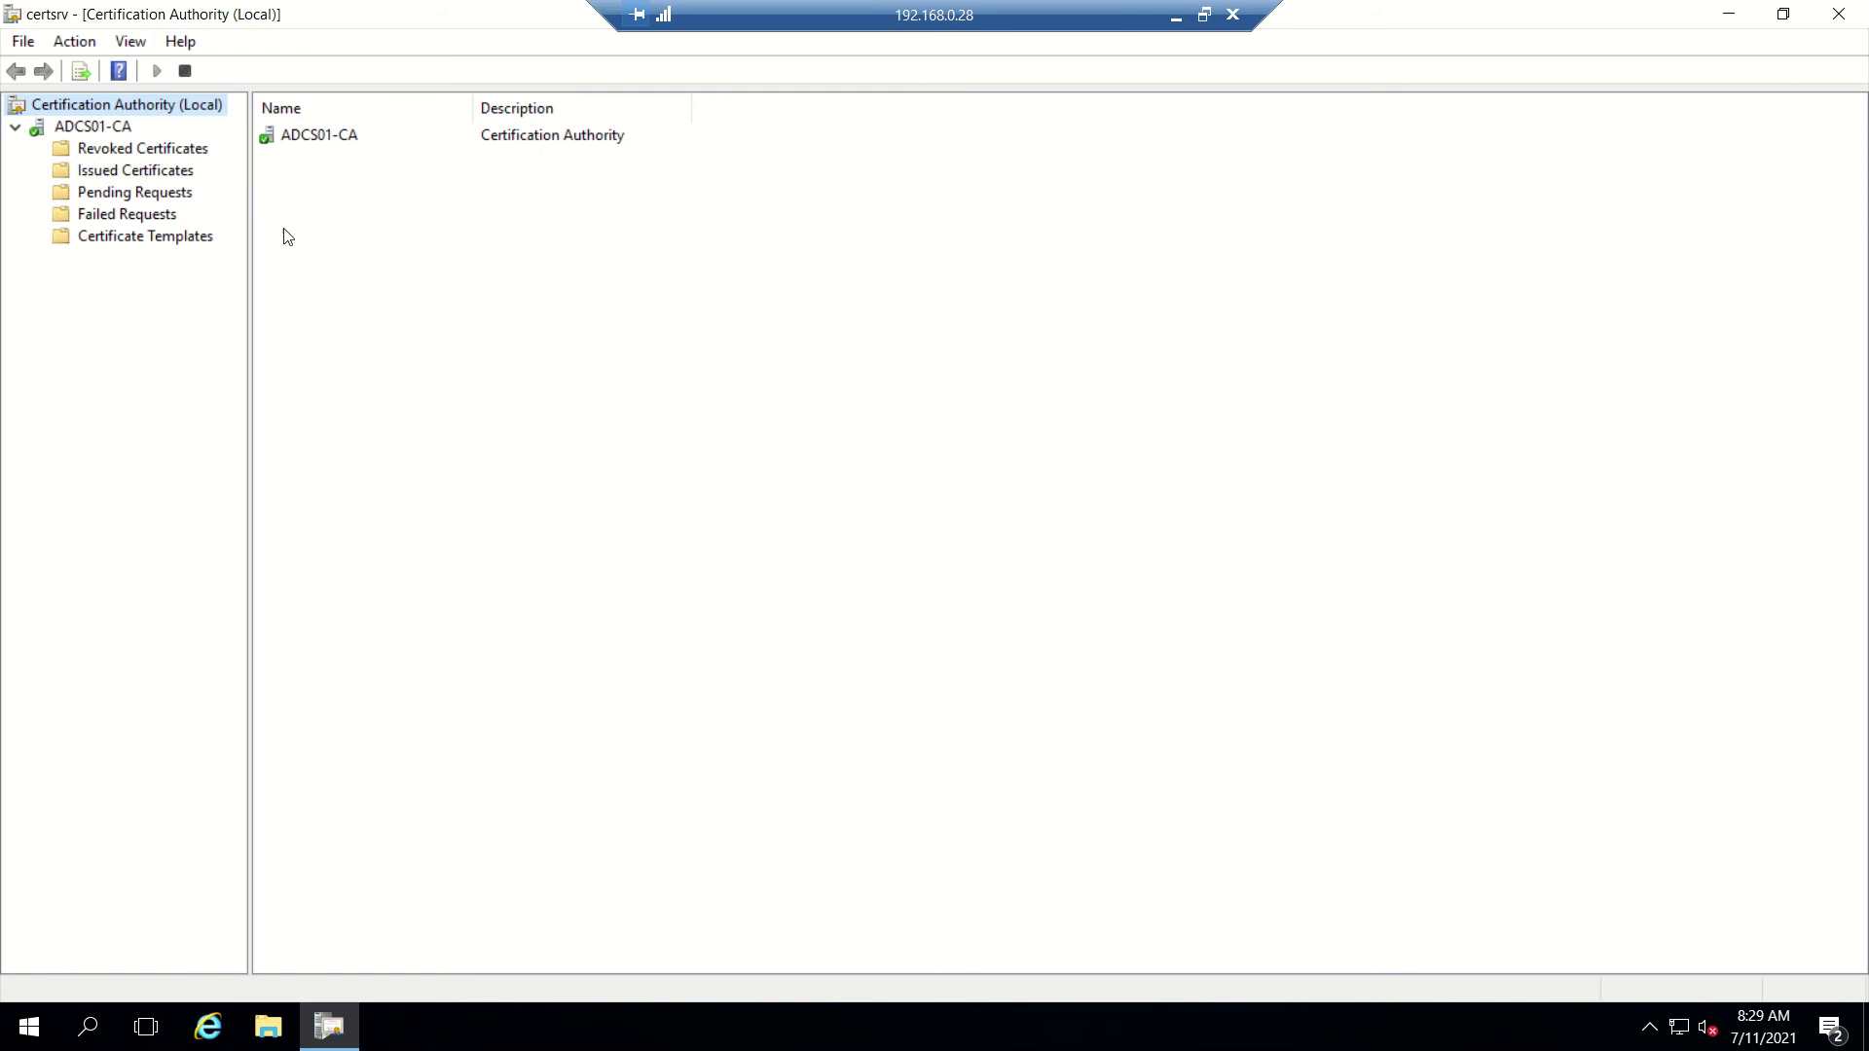
pyautogui.click(150, 246)
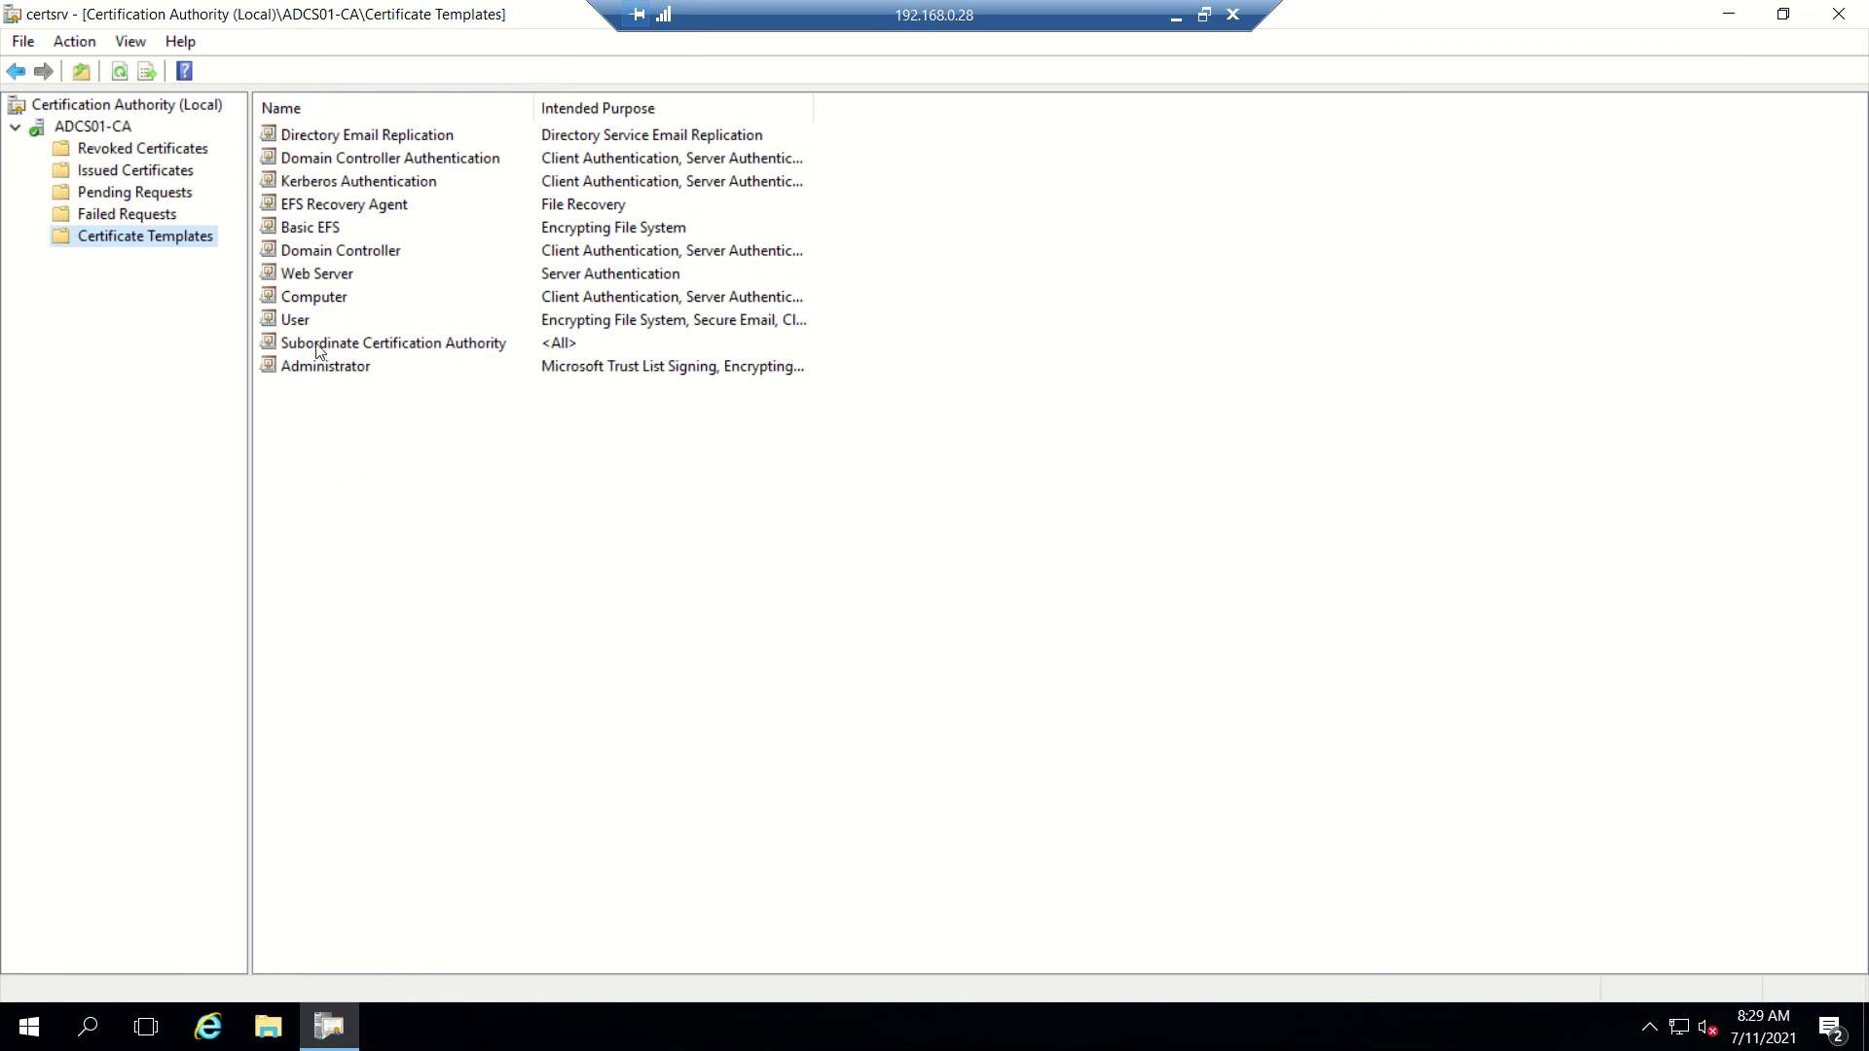
pyautogui.click(308, 281)
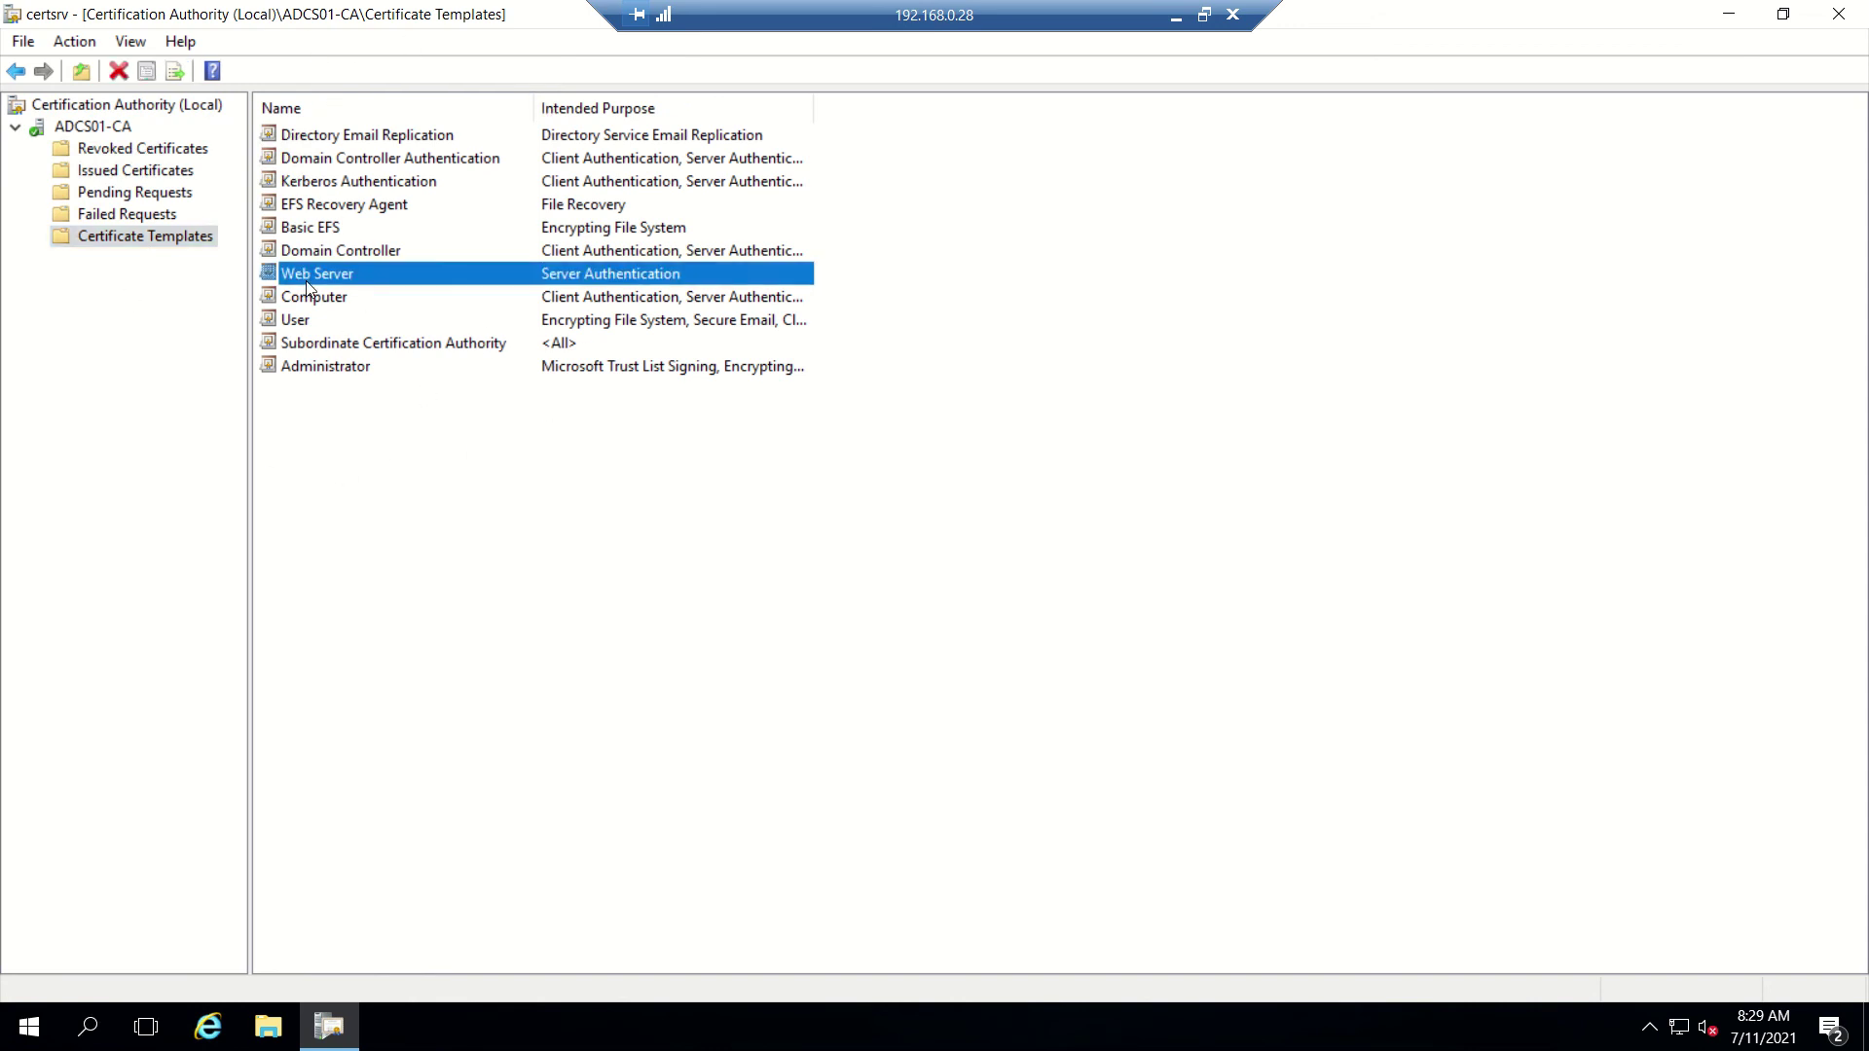
pyautogui.rightClick(308, 281)
pyautogui.press('Down')
pyautogui.press('Up')
pyautogui.click(505, 546)
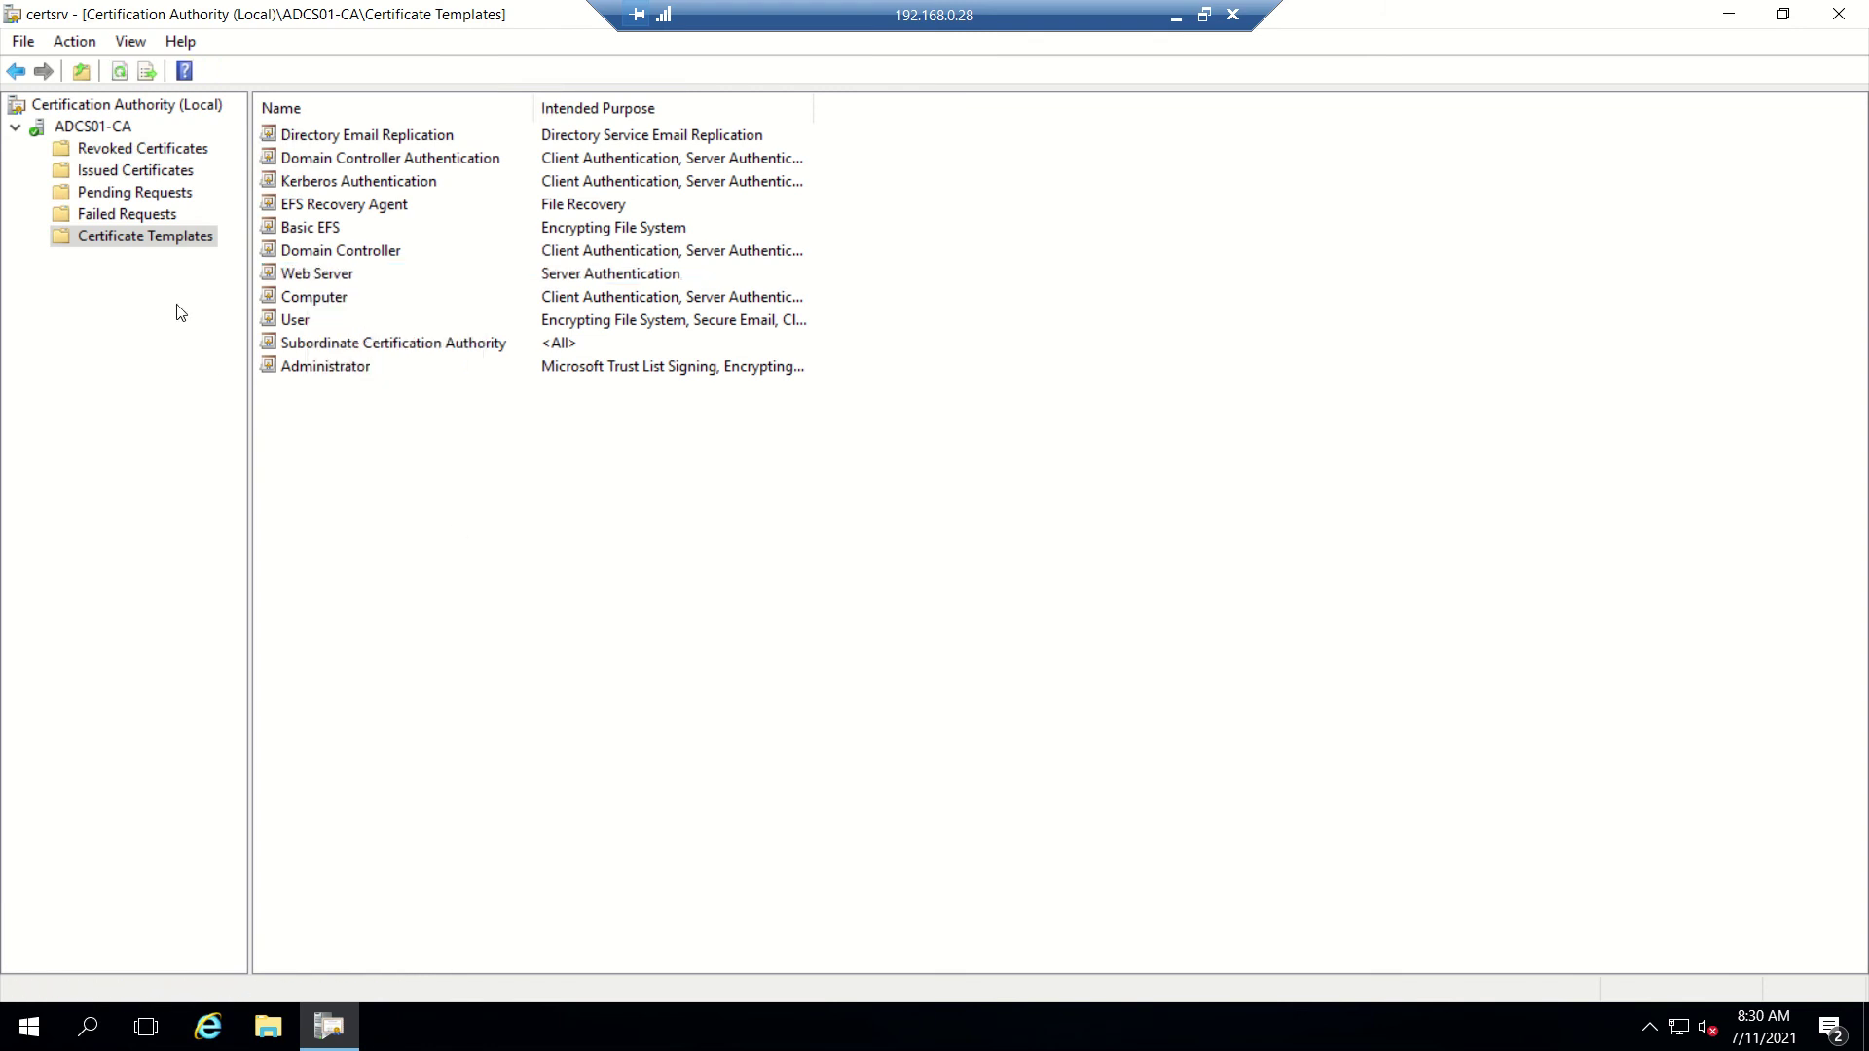
# Step: Open the Certificate Templates Console via Manage and duplicate the Web Server template
pyautogui.rightClick(144, 241)
pyautogui.click(212, 250)
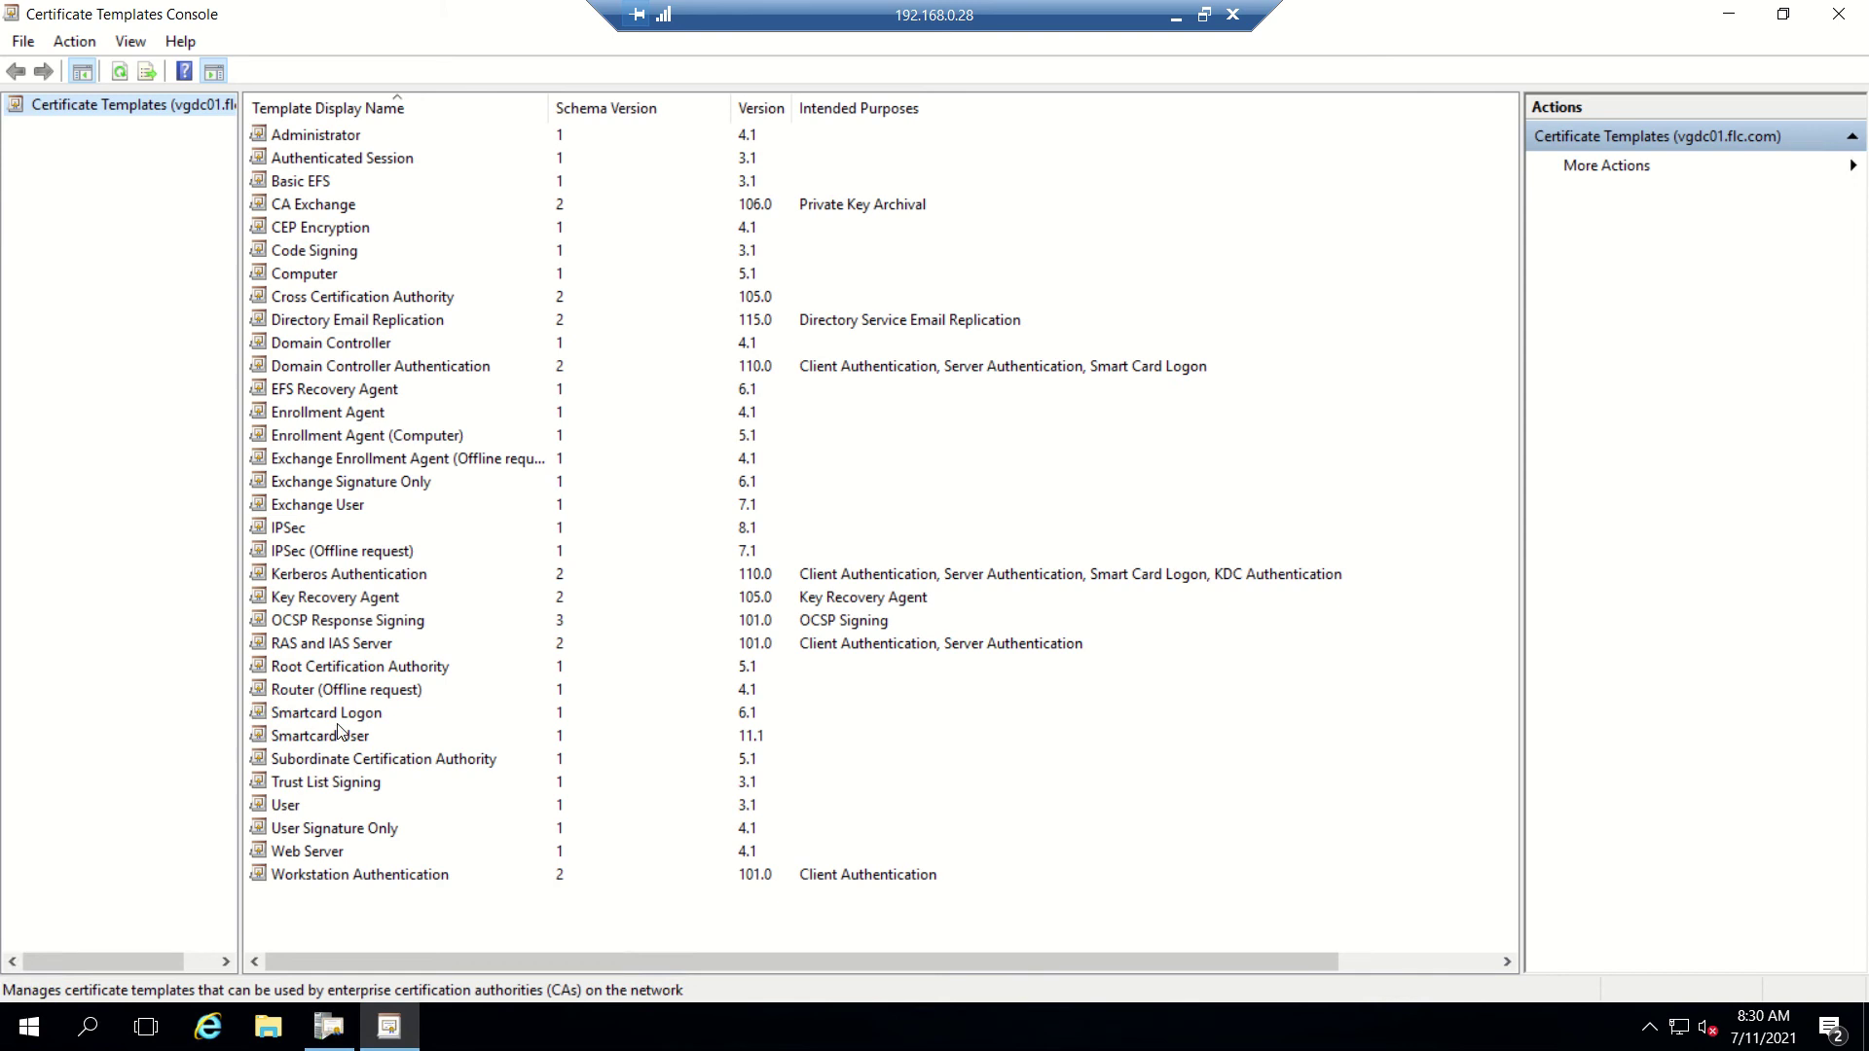
pyautogui.click(317, 854)
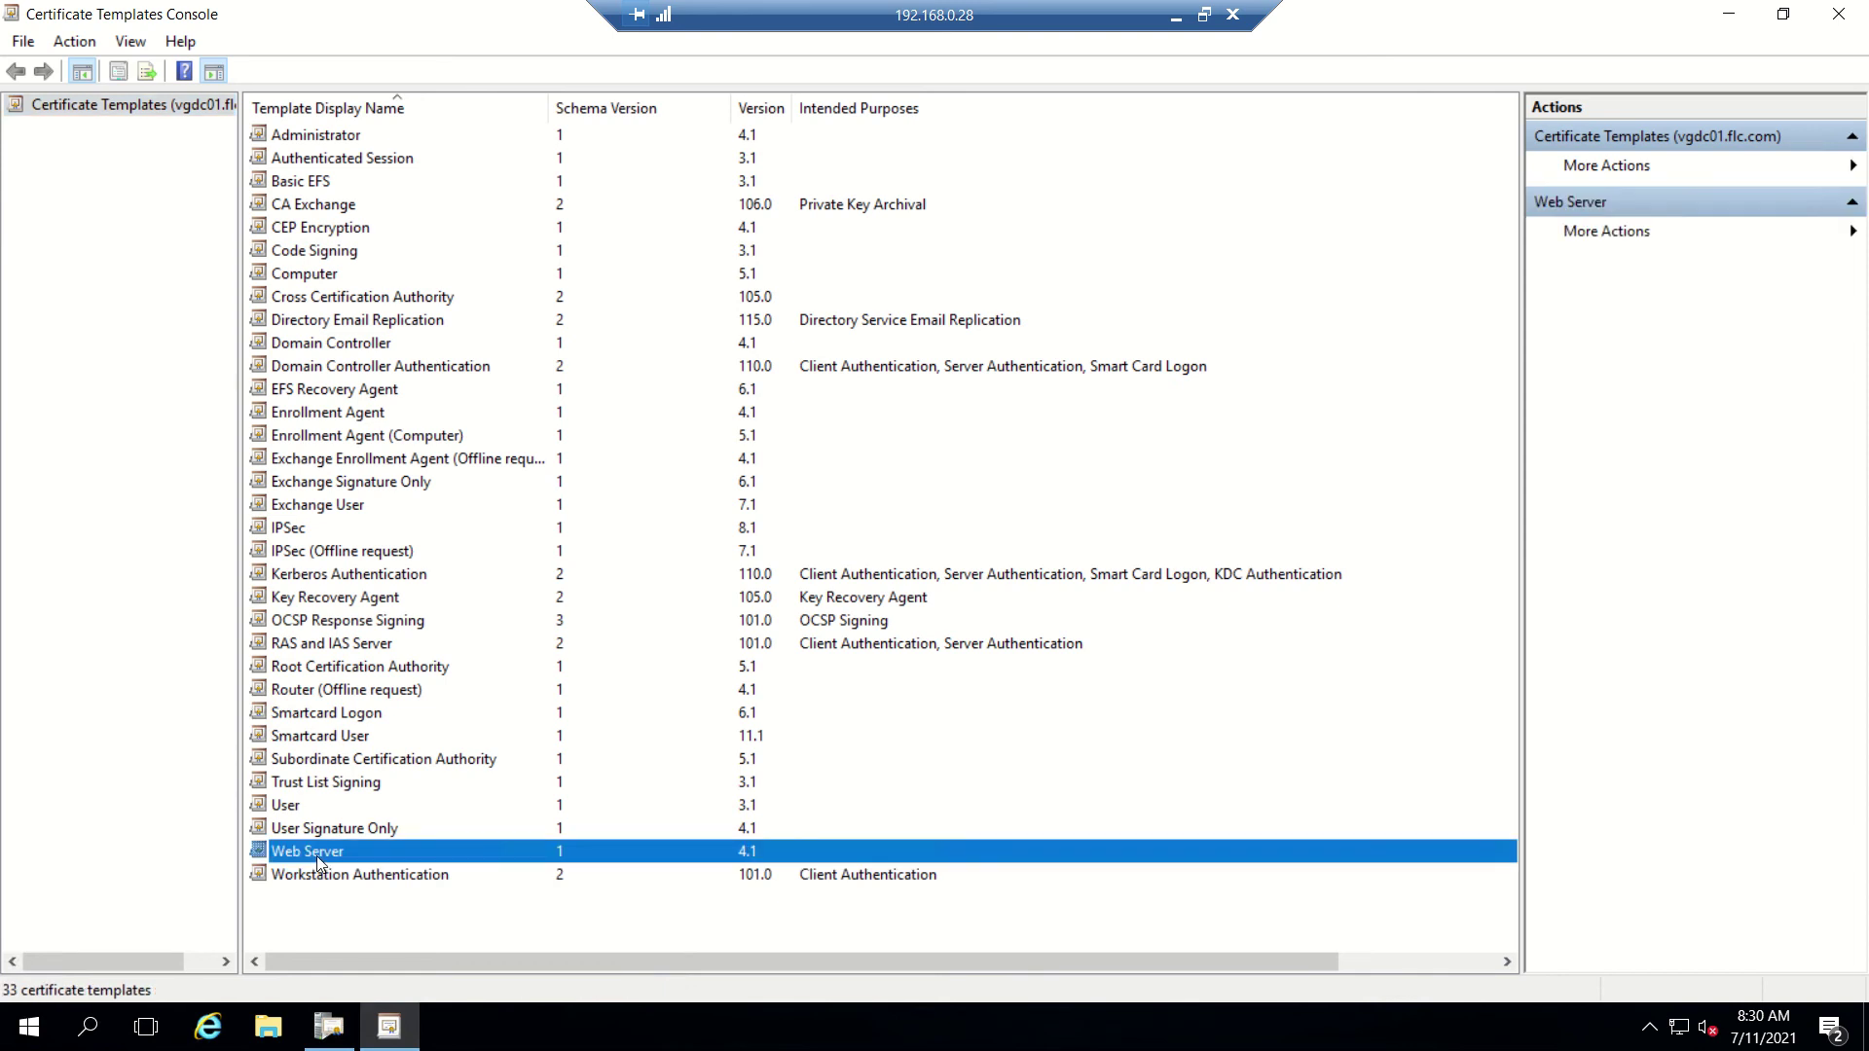
pyautogui.rightClick(317, 856)
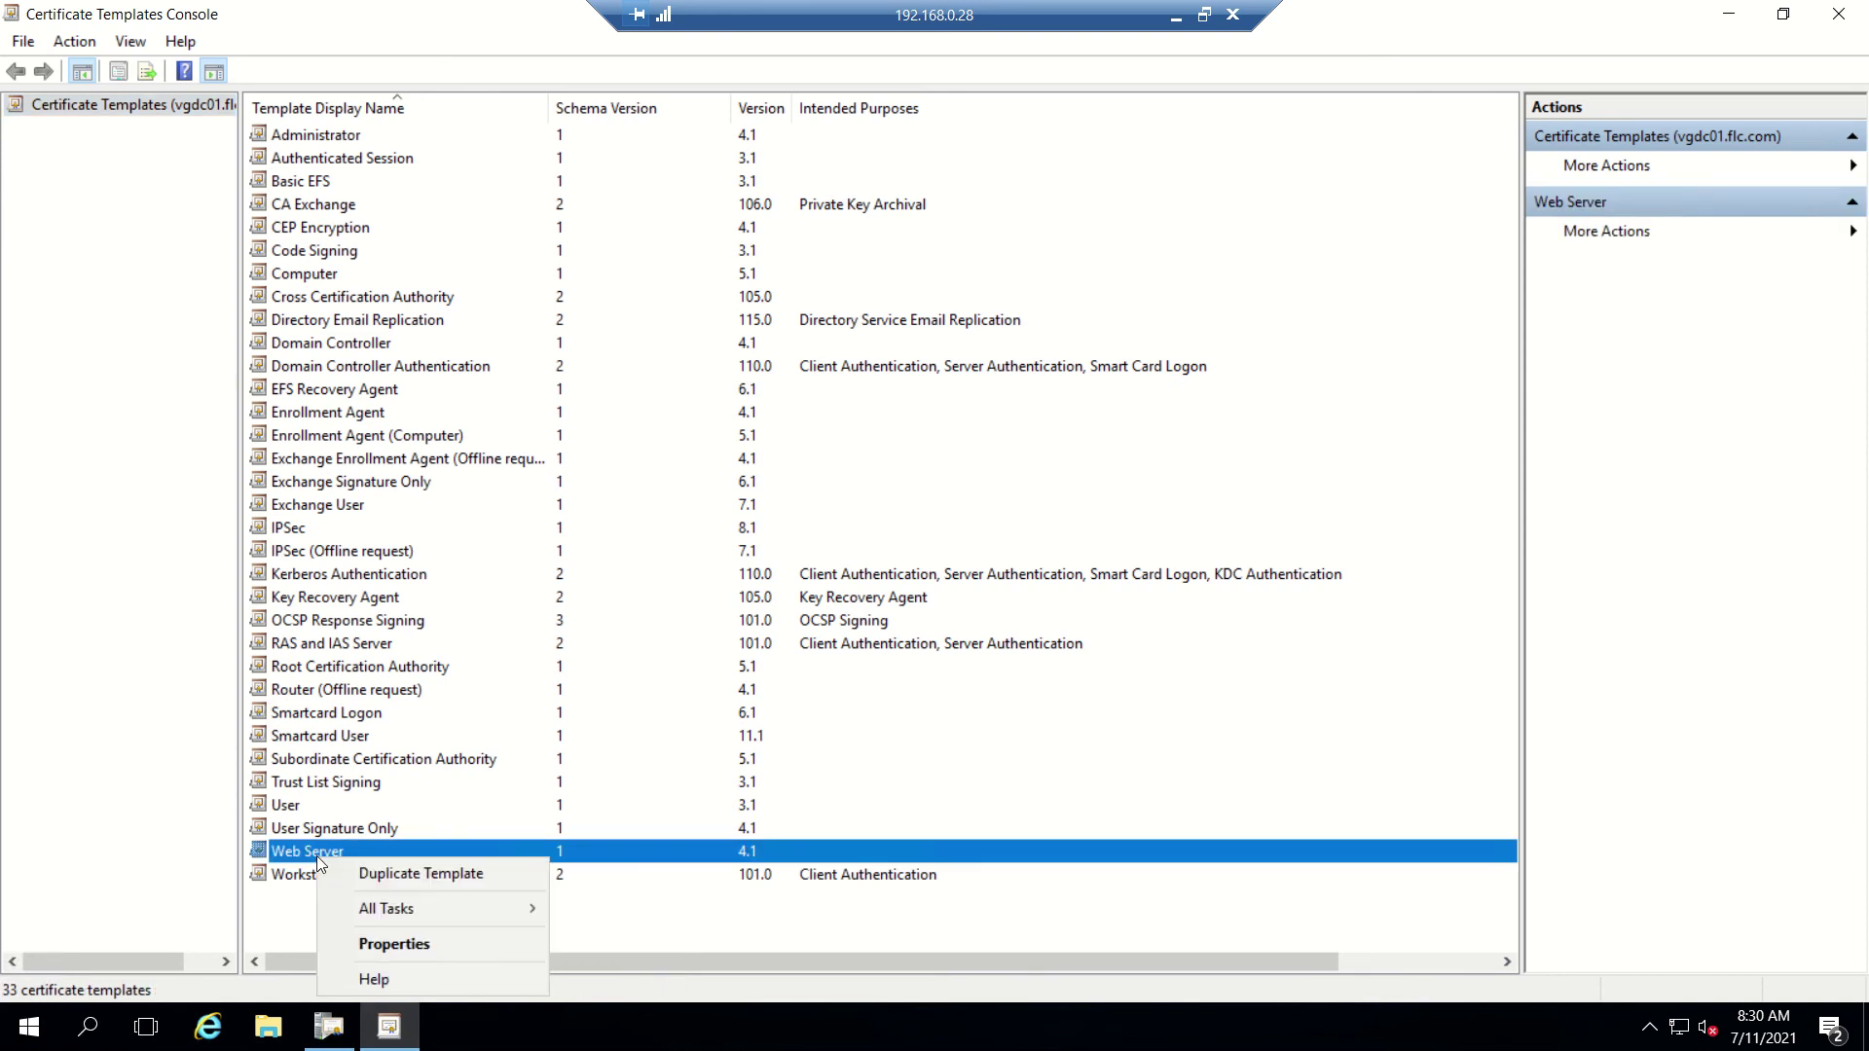
pyautogui.click(397, 874)
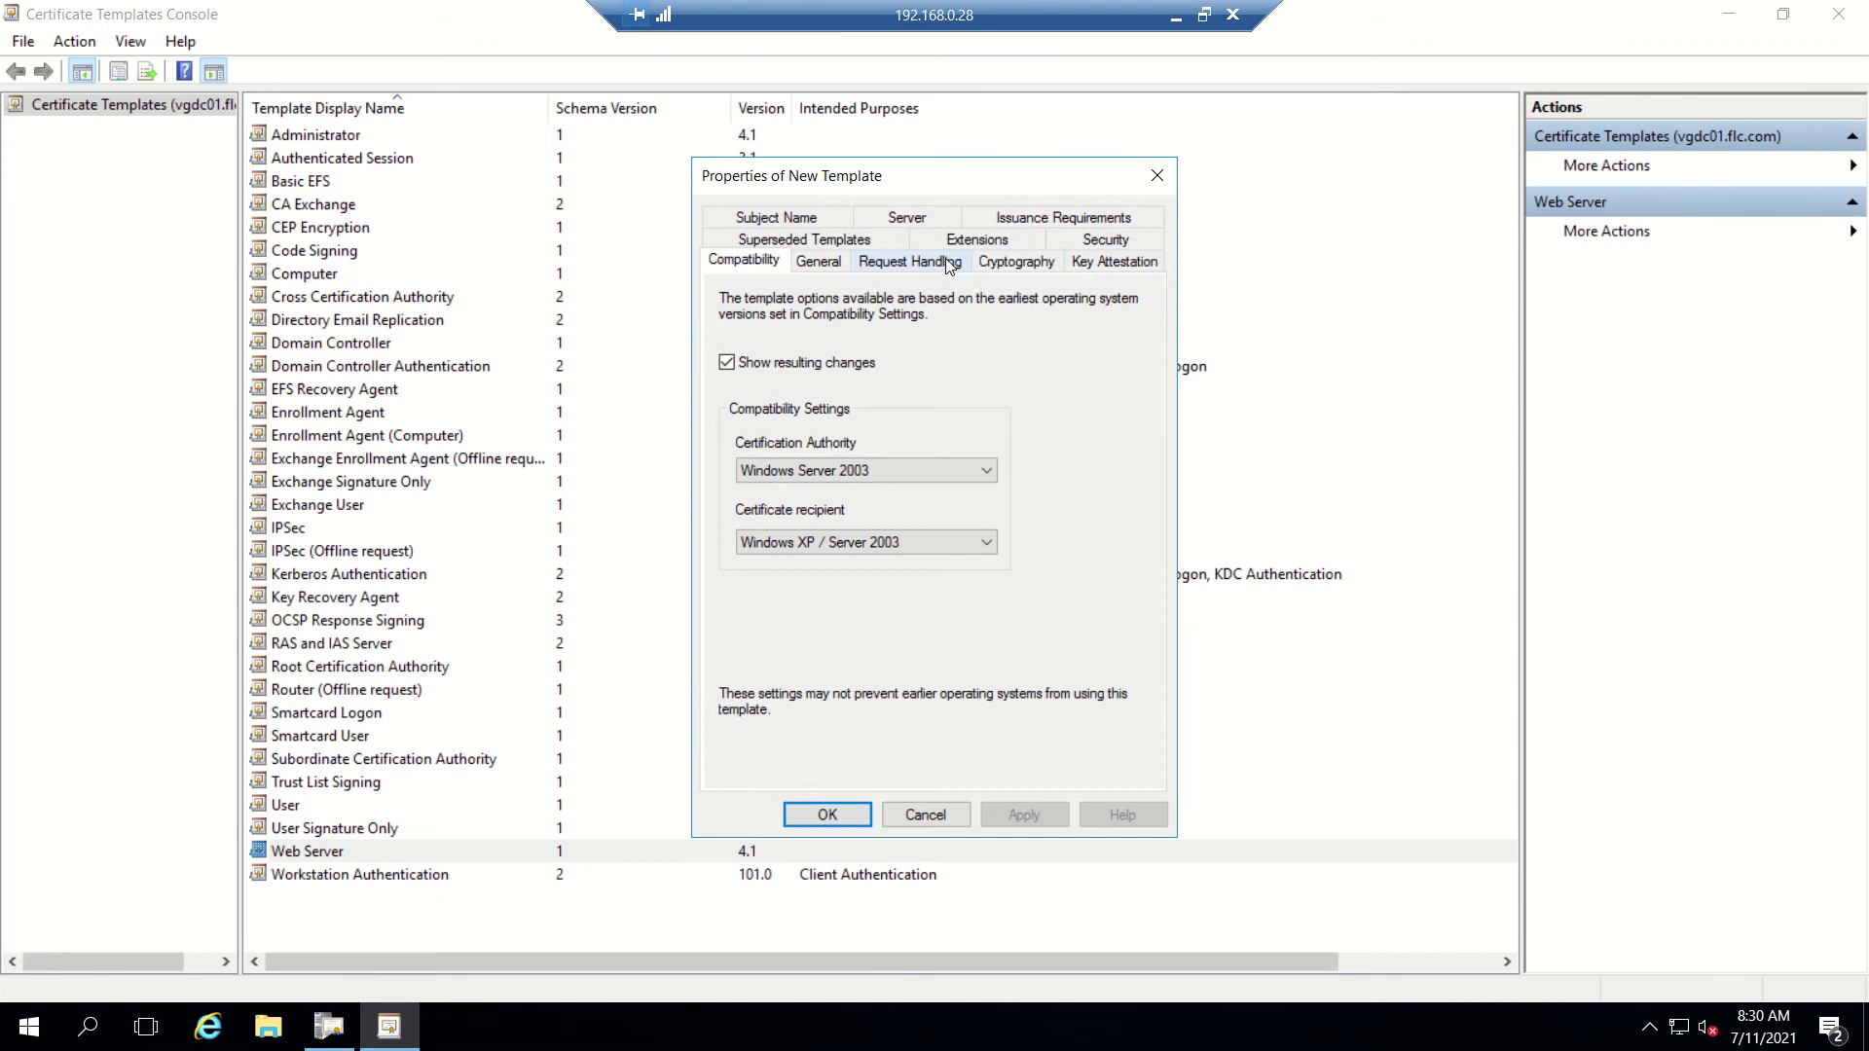
# Step: Give the duplicate the display name 'connectionserver' and allow its private key to be exported
pyautogui.click(818, 260)
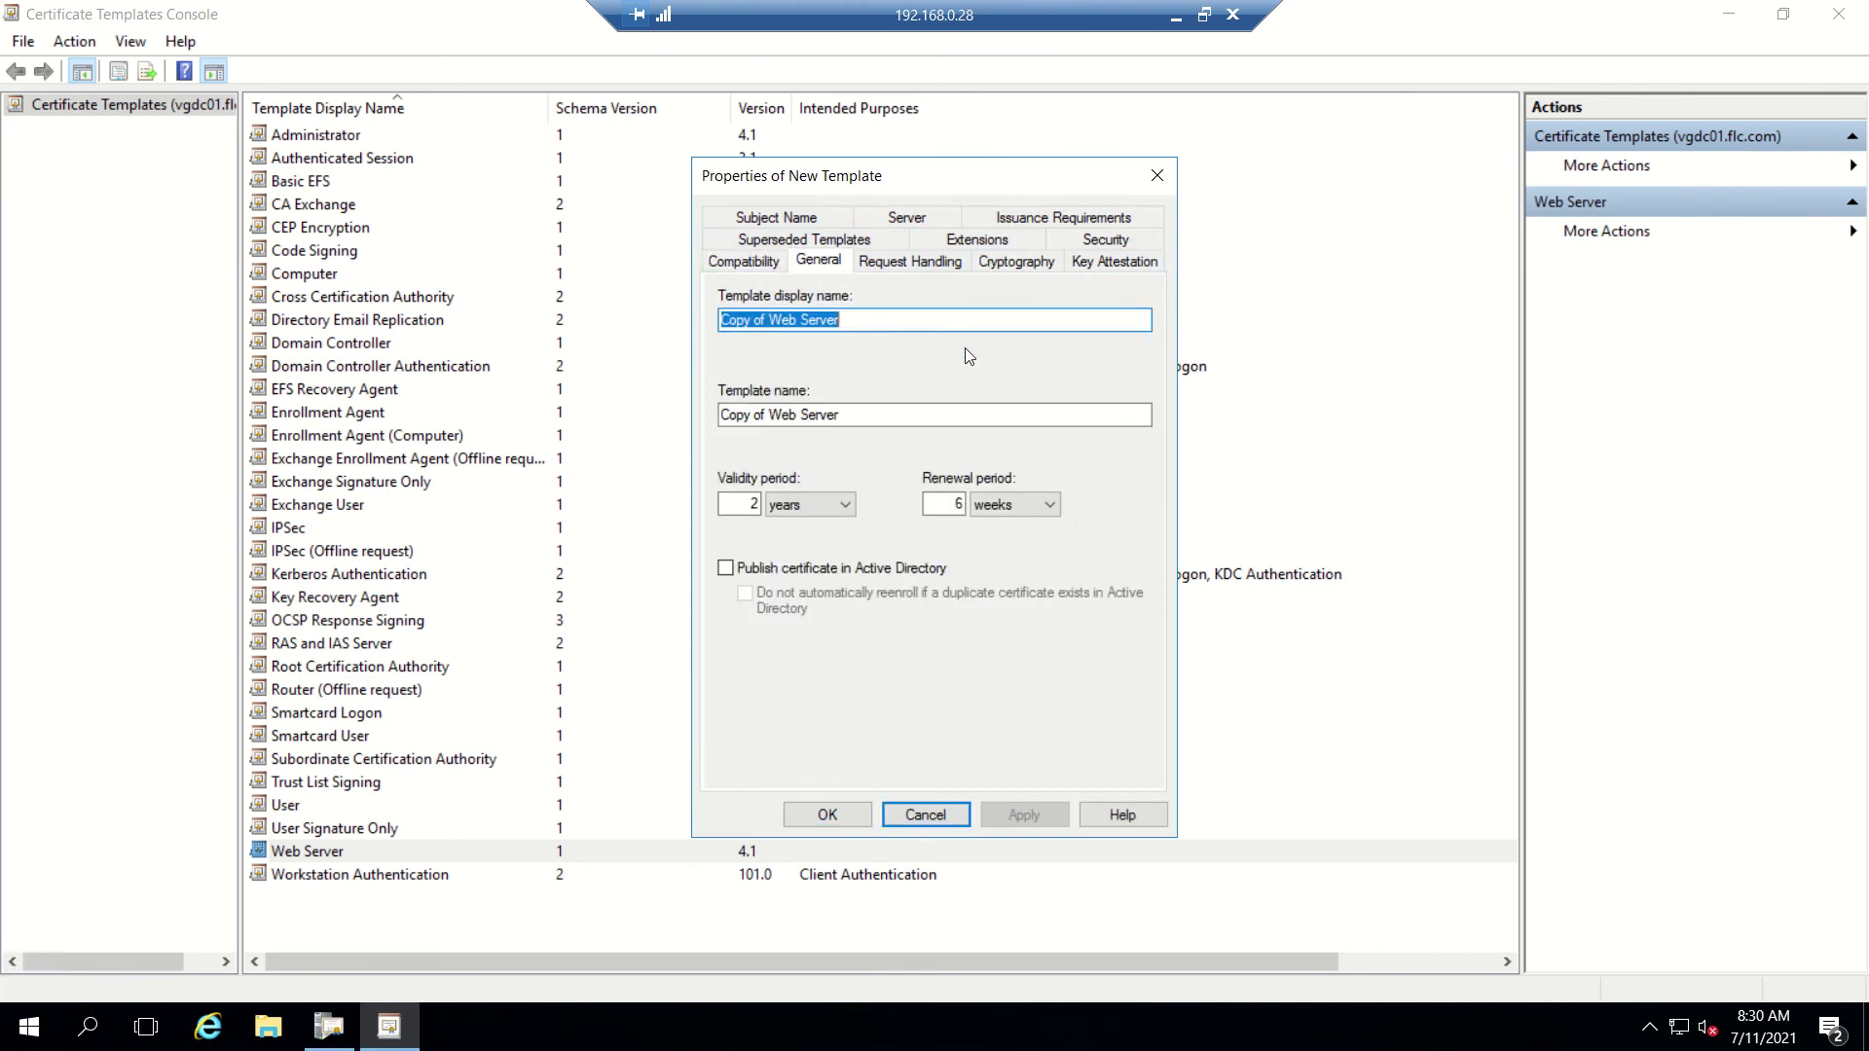
pyautogui.write('connectio')
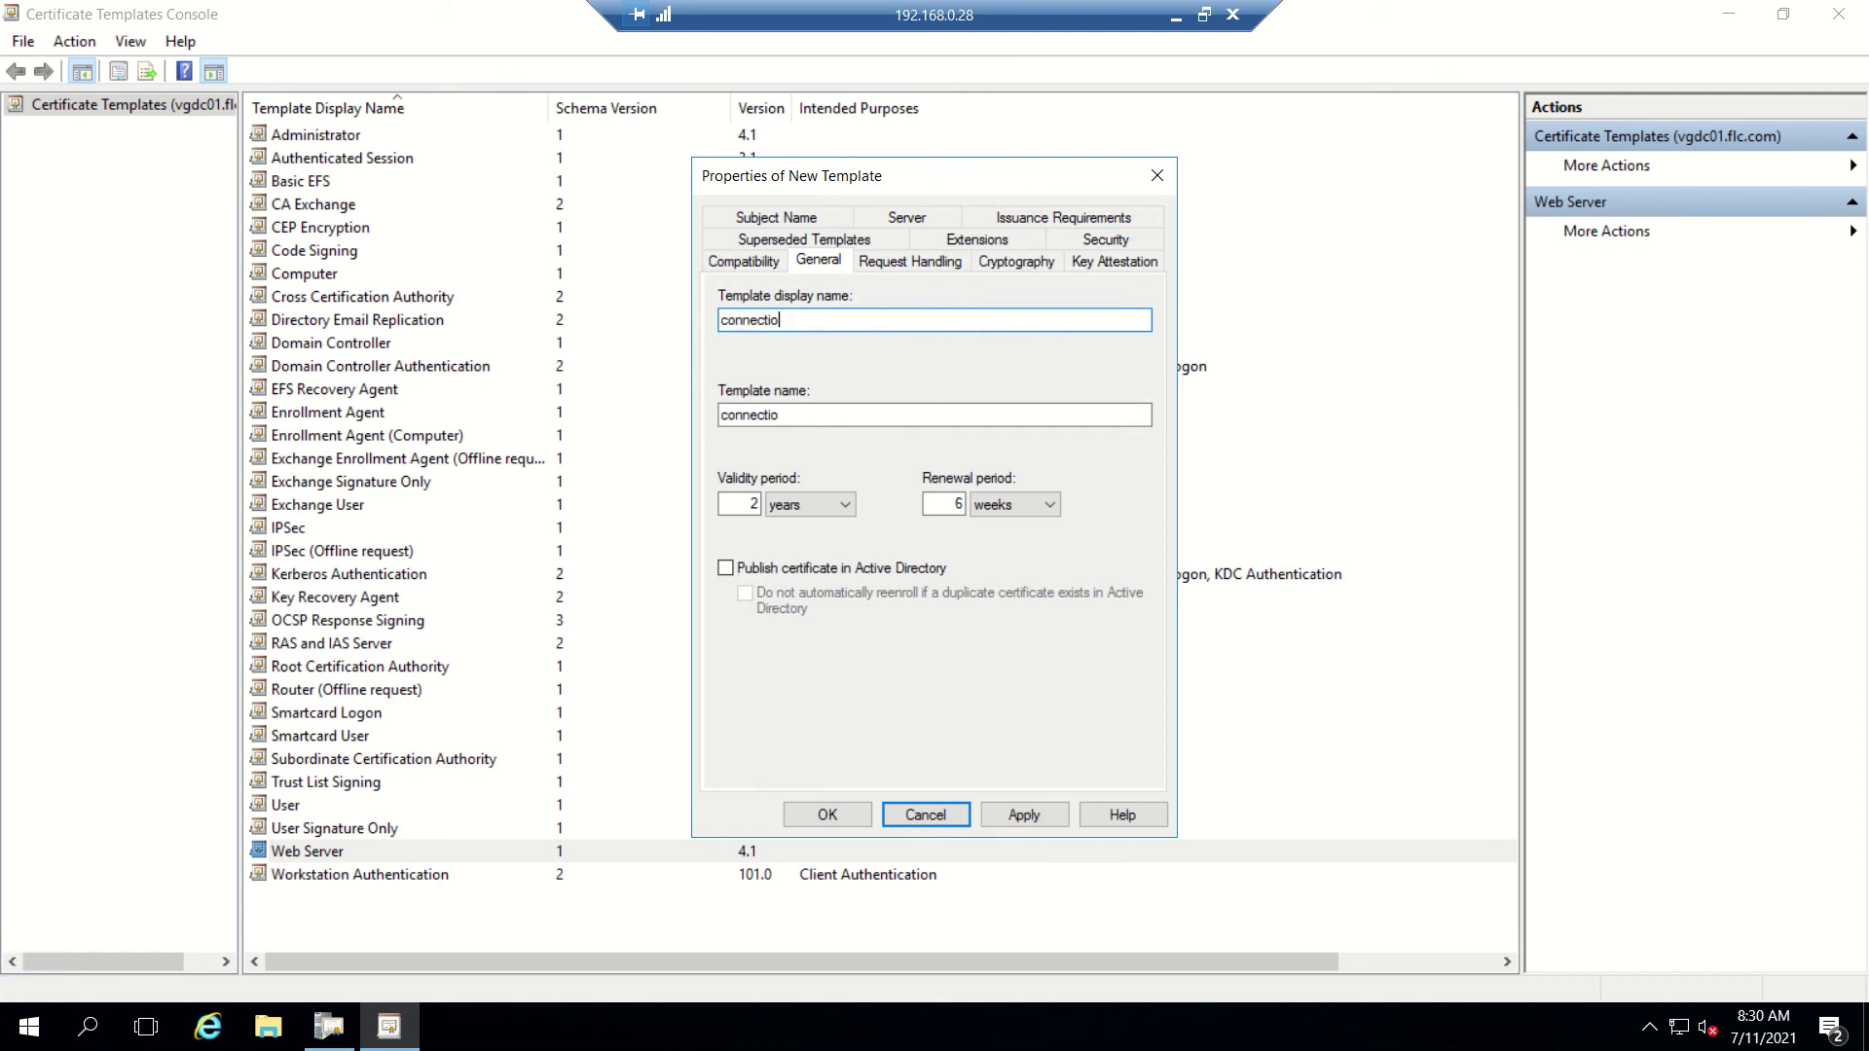
pyautogui.write('nserver')
pyautogui.click(932, 262)
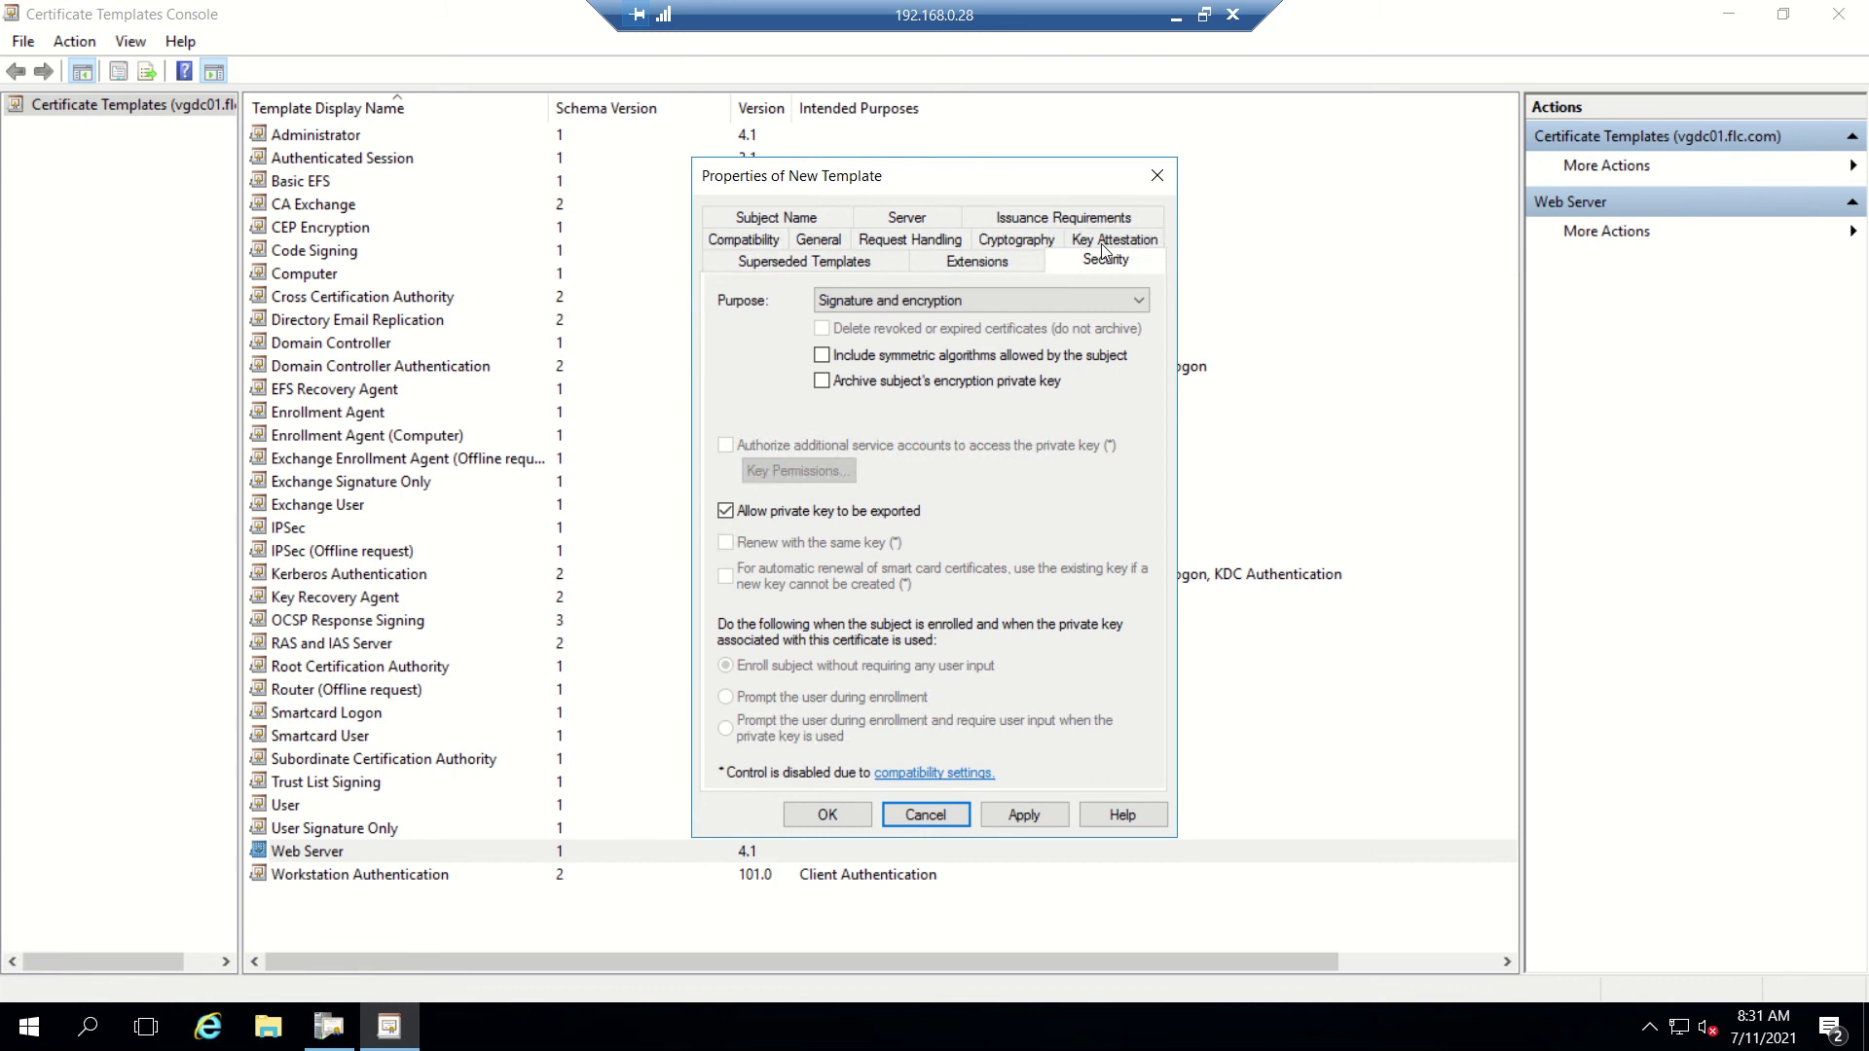
# Step: Grant Enroll permission to Administrator and Authenticated Users, then apply and save the template
pyautogui.click(1101, 241)
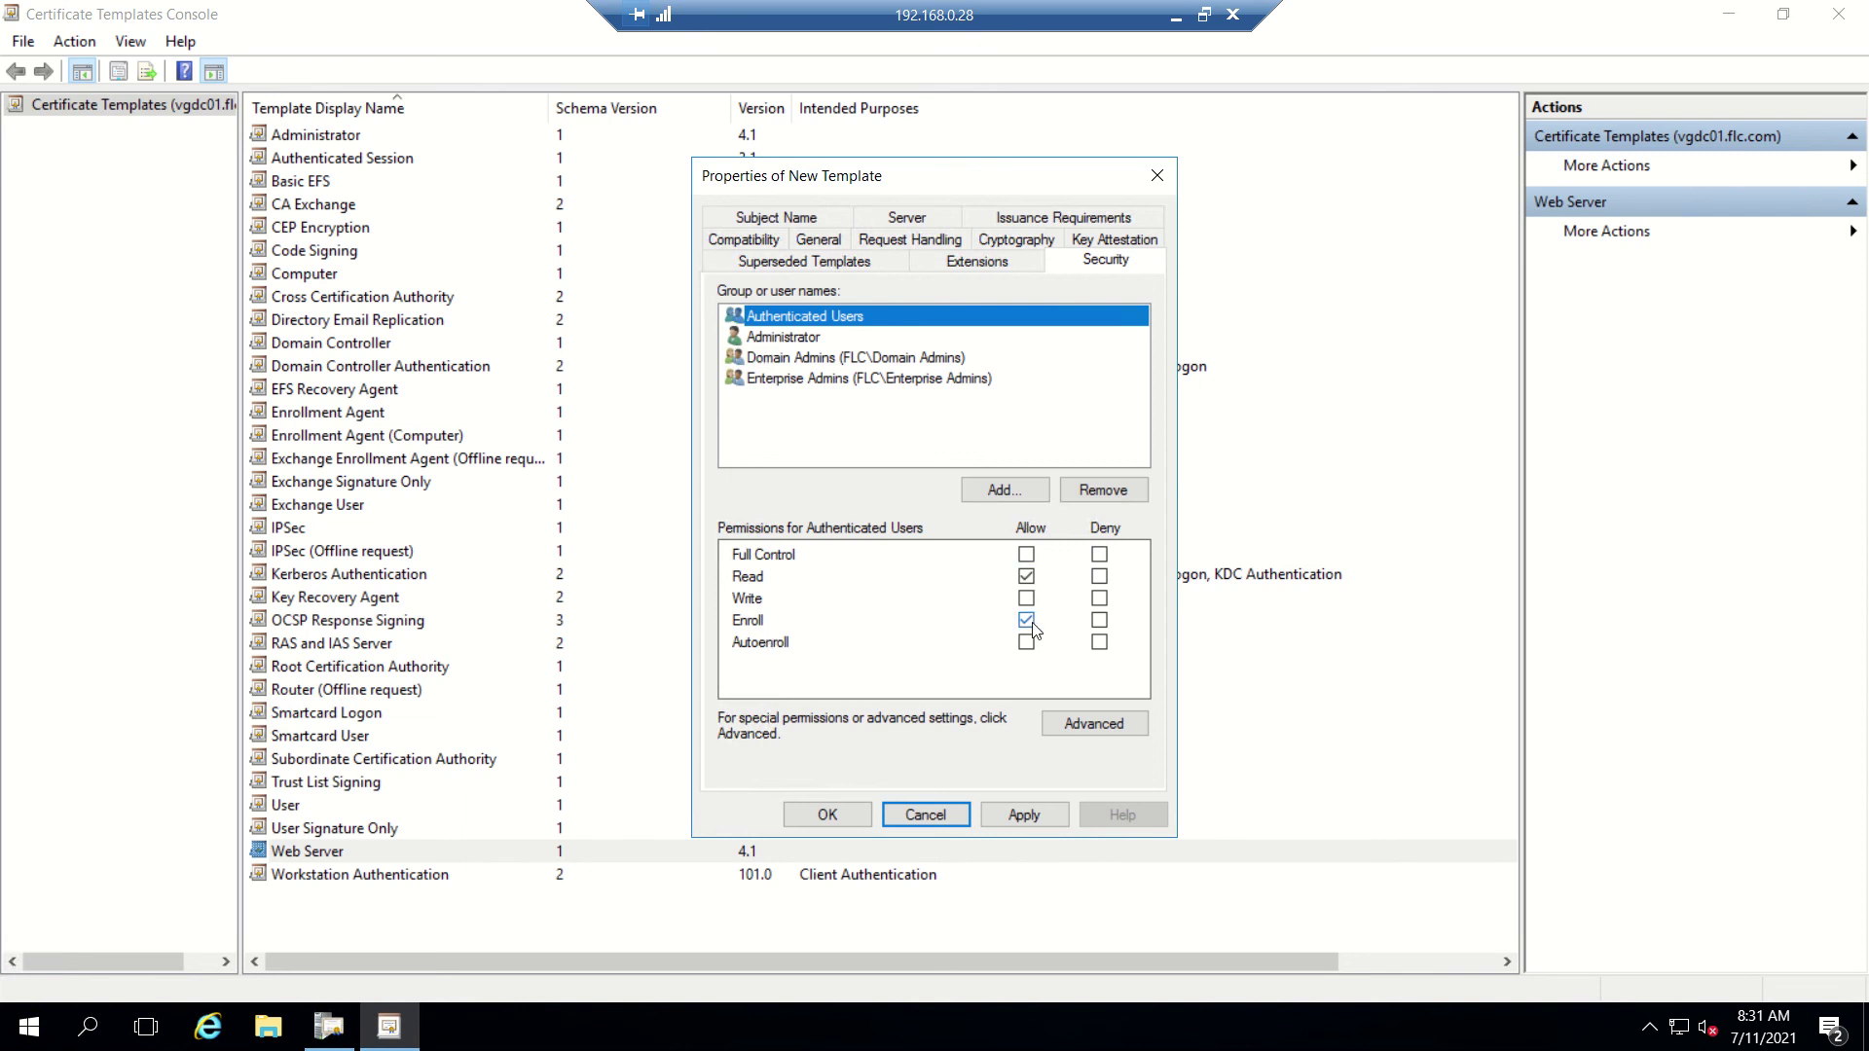
pyautogui.click(845, 363)
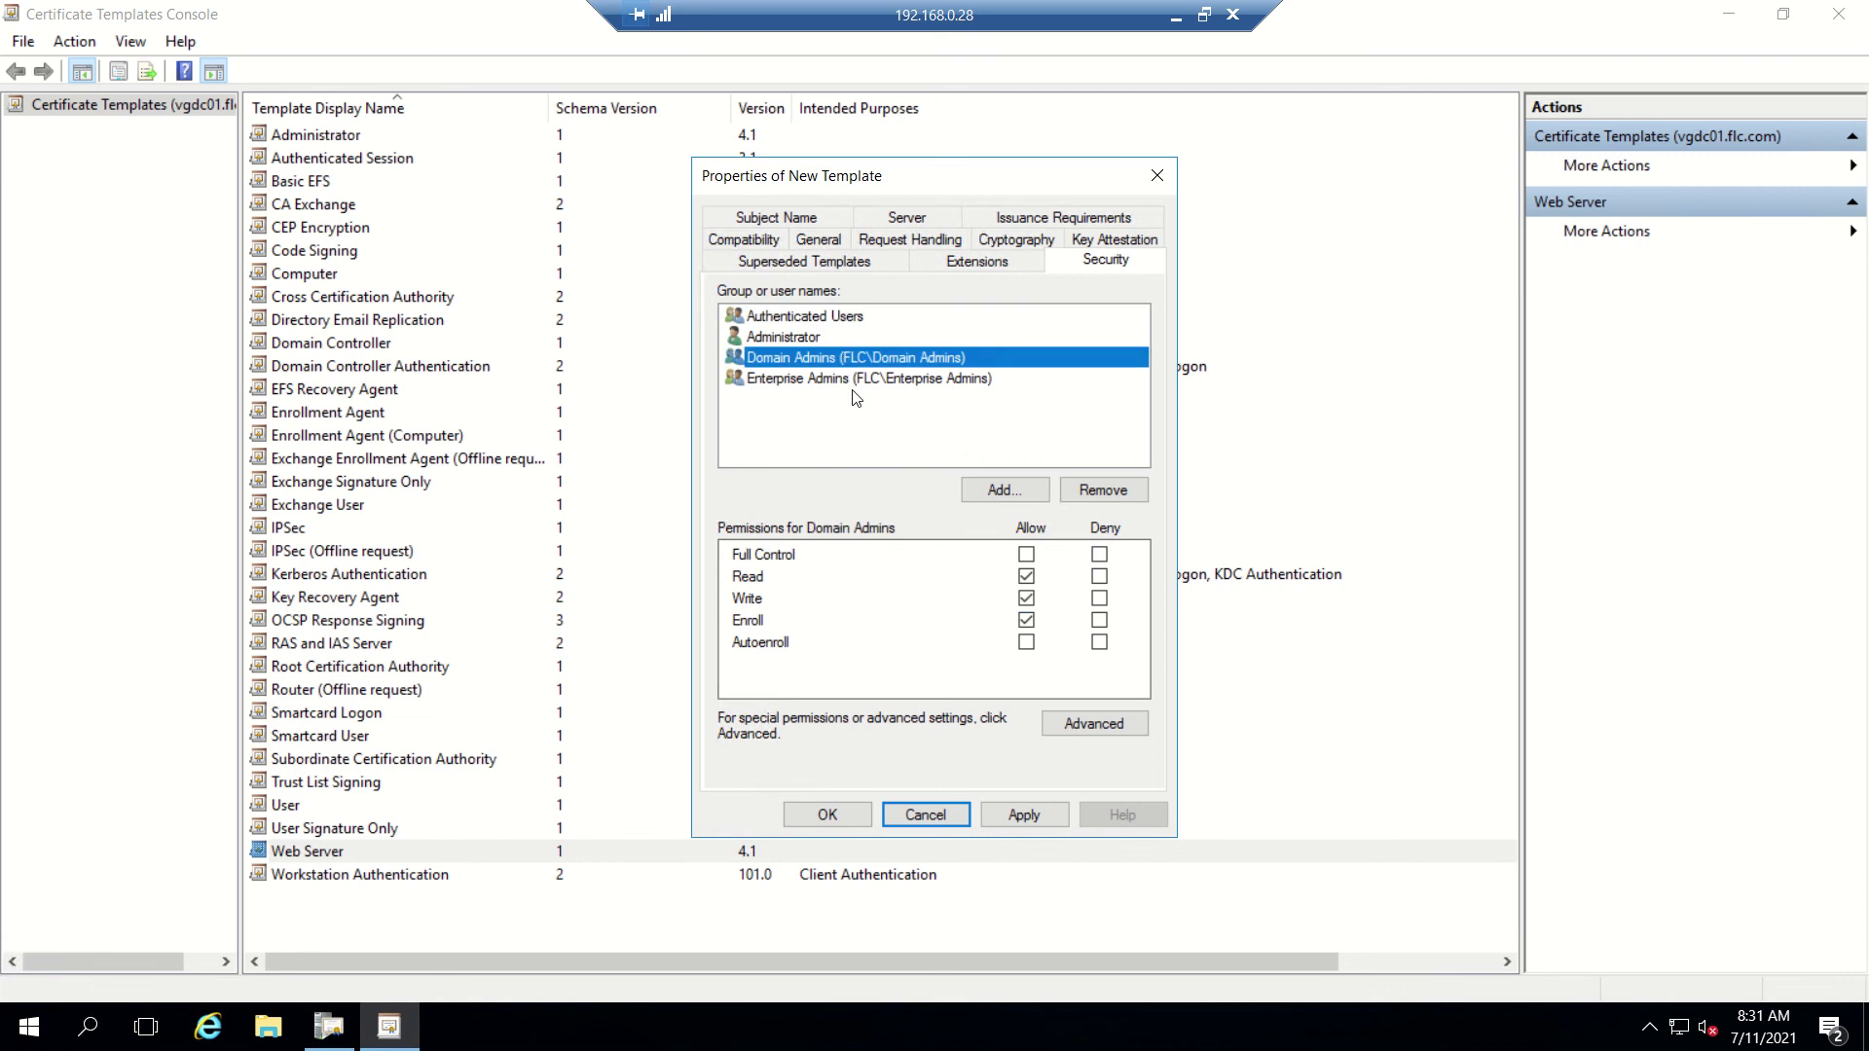
pyautogui.click(855, 381)
pyautogui.click(783, 341)
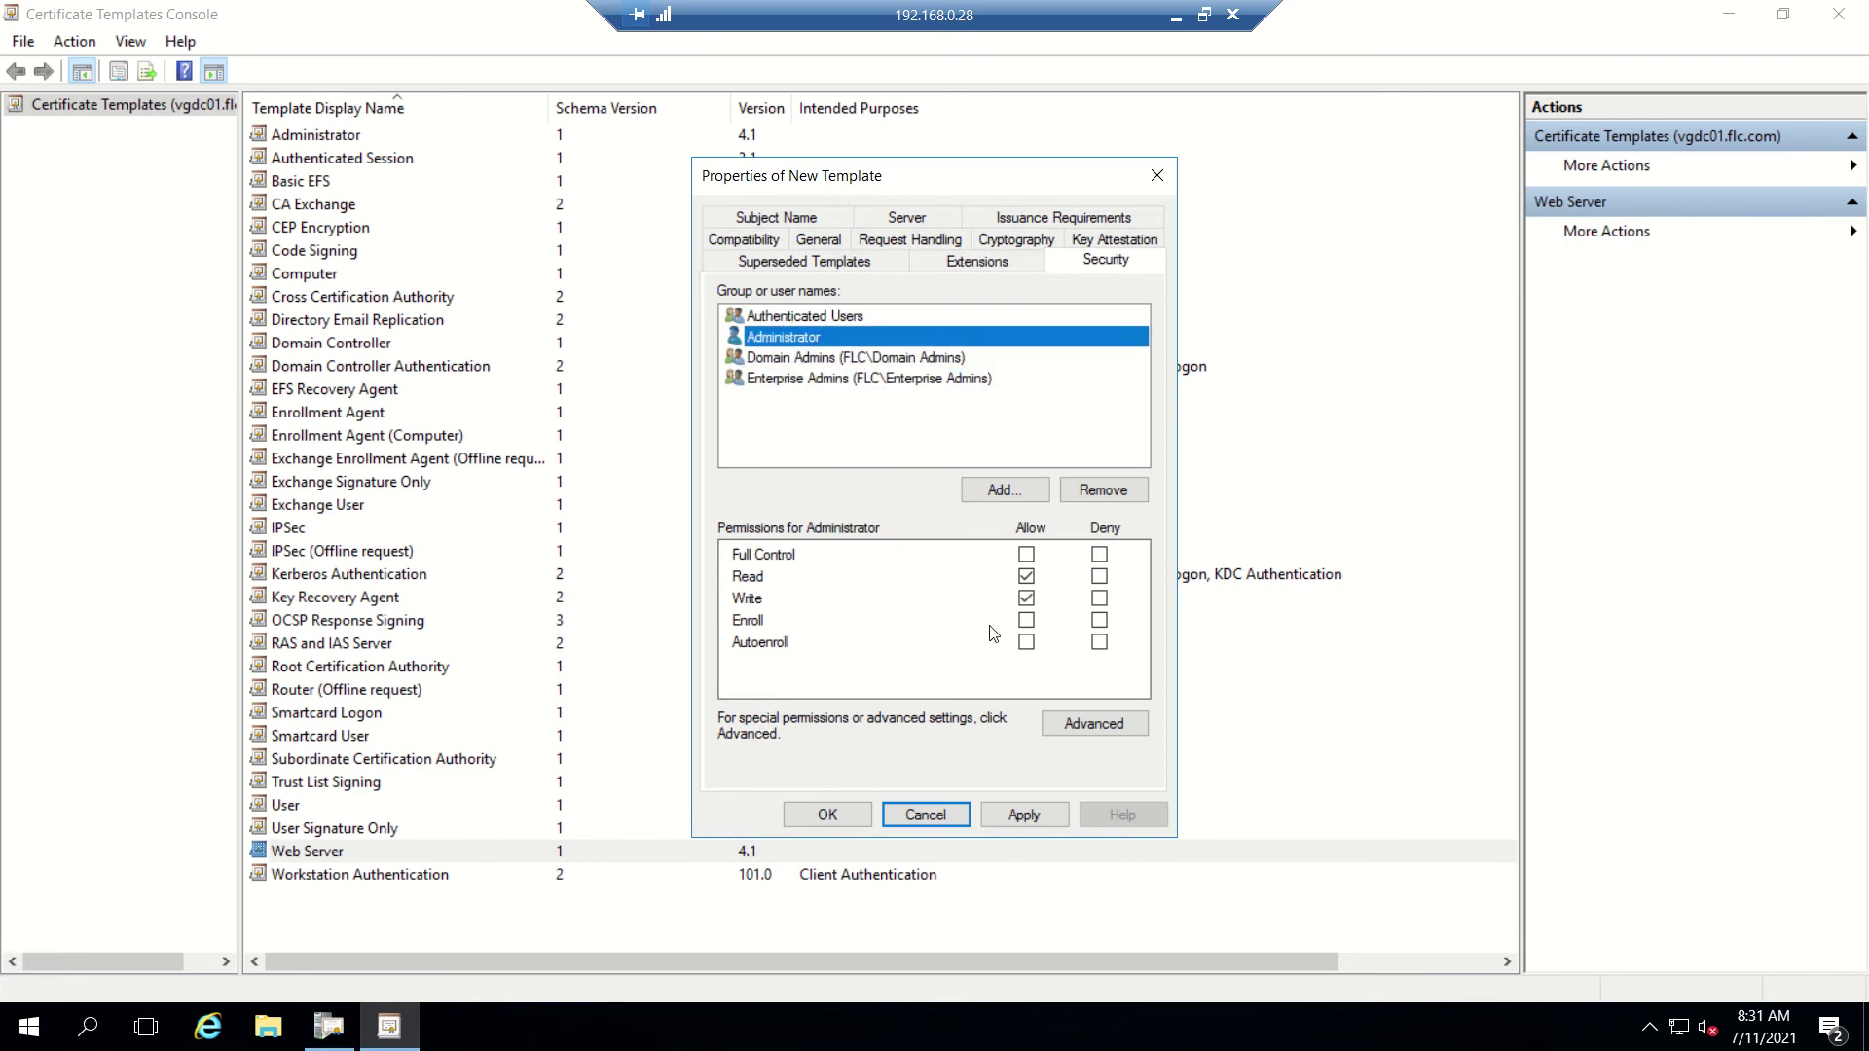
pyautogui.click(1027, 620)
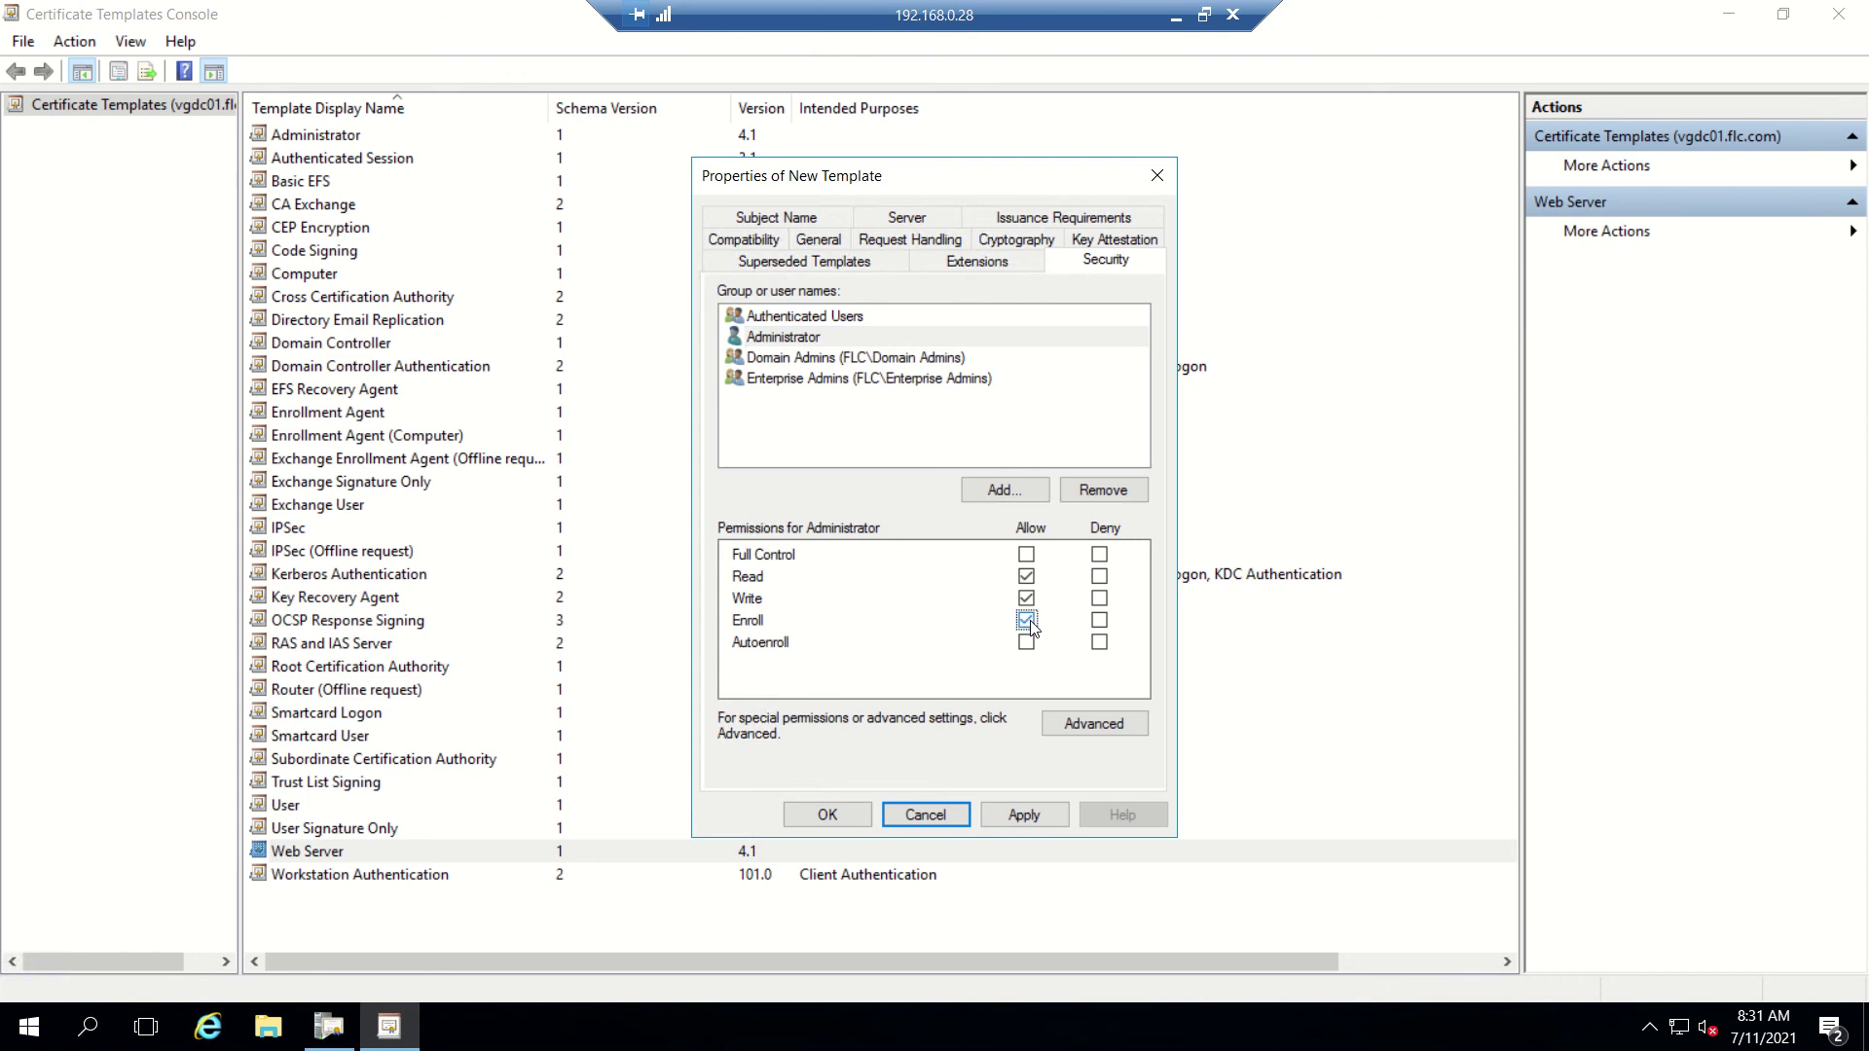
pyautogui.click(814, 318)
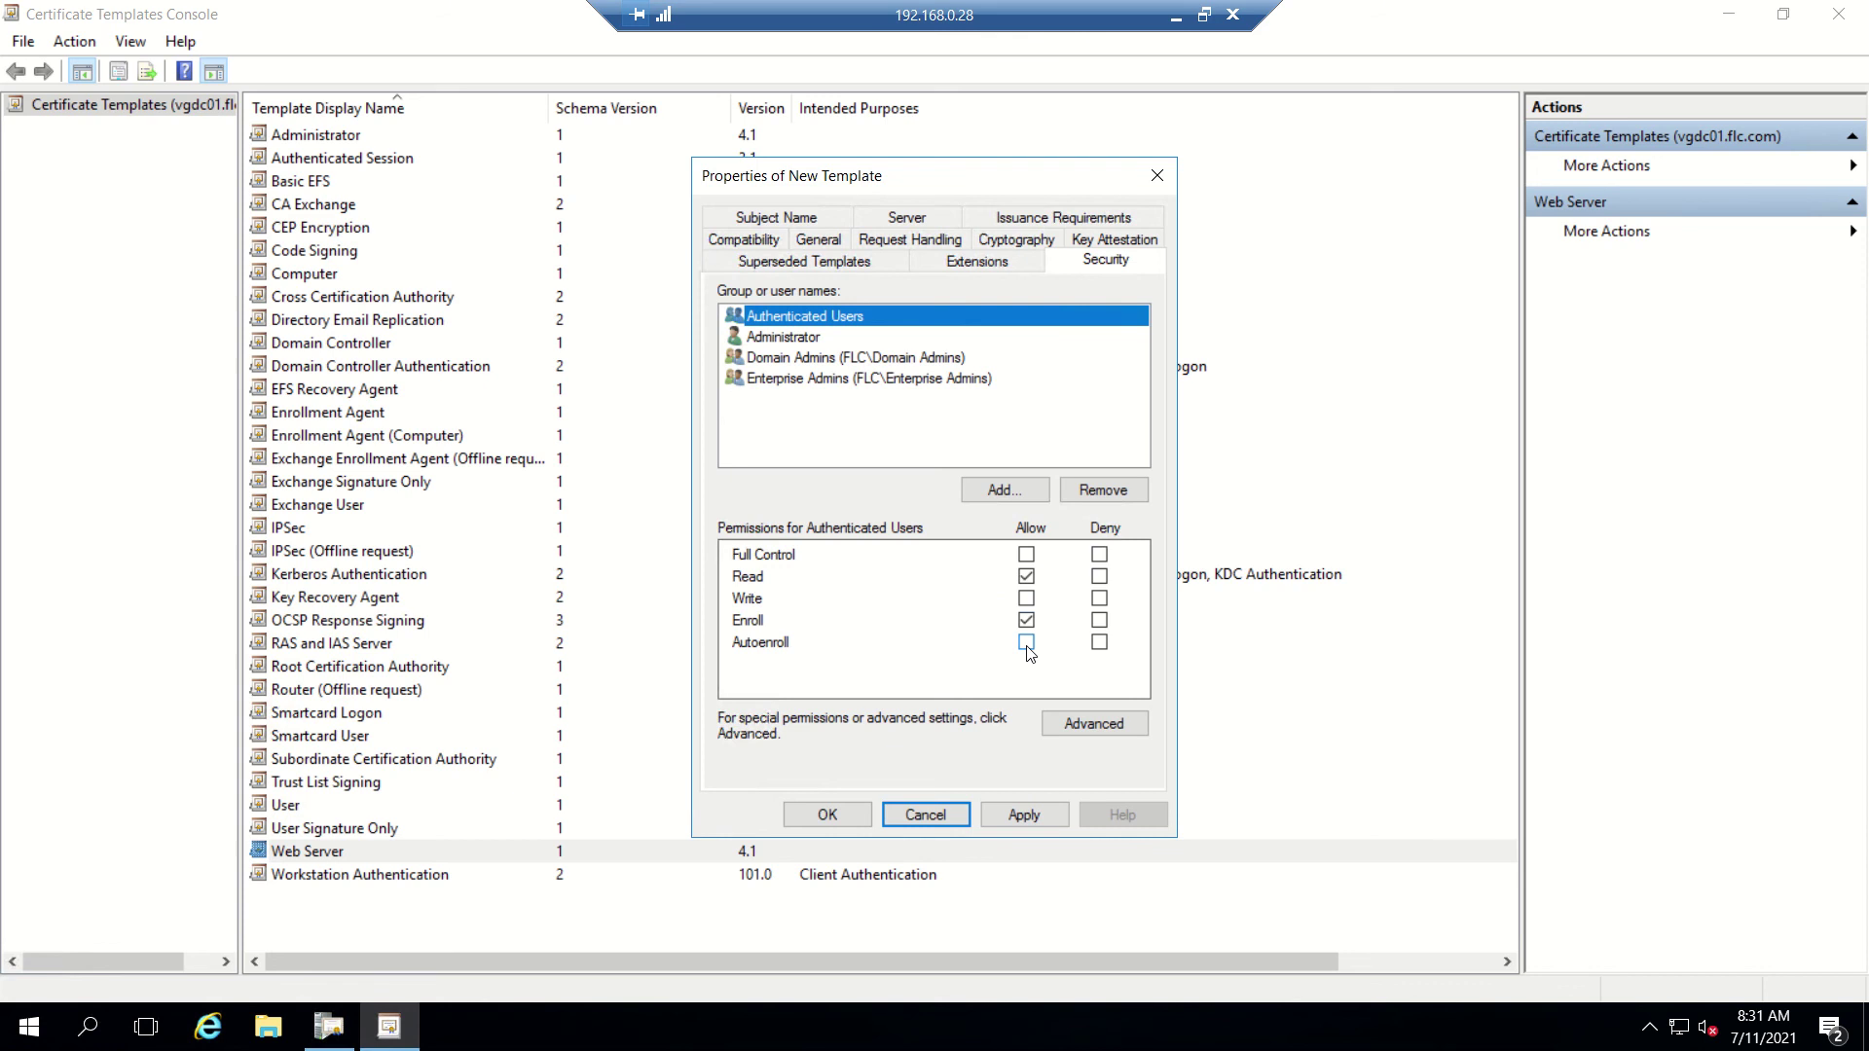
pyautogui.click(1028, 812)
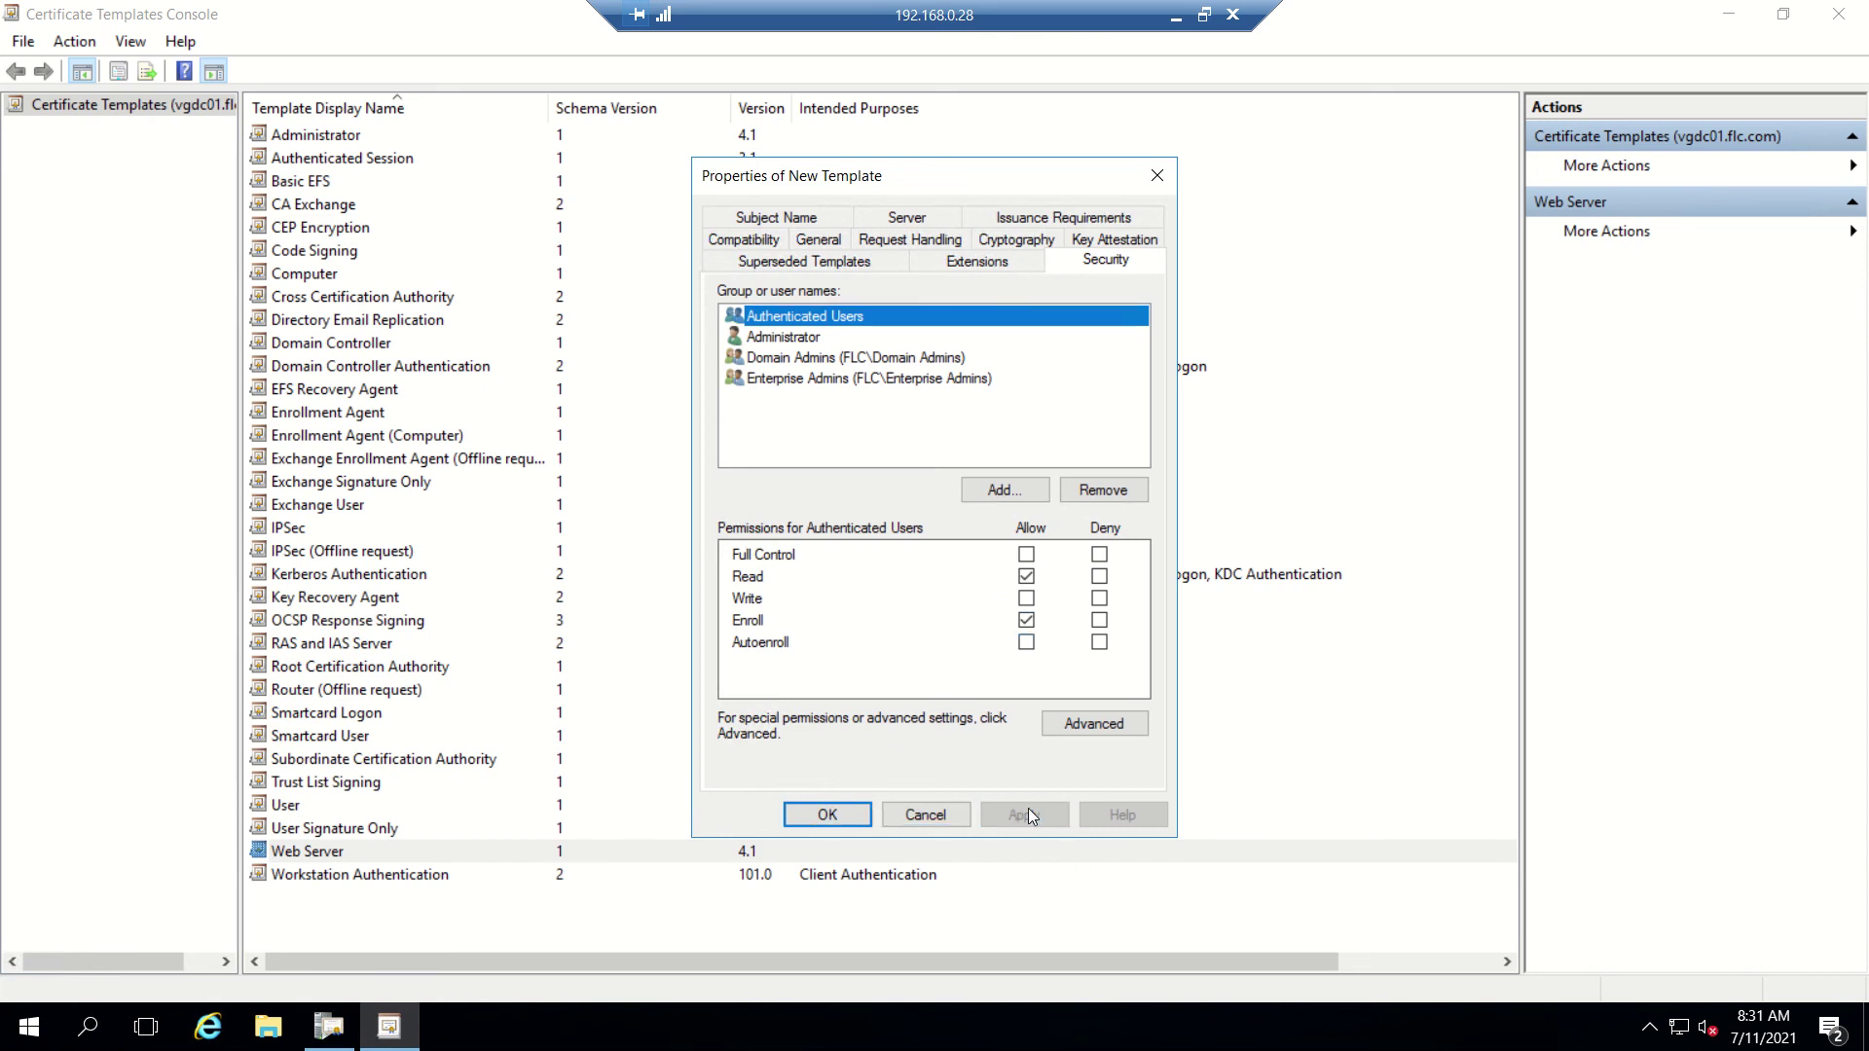
pyautogui.click(849, 814)
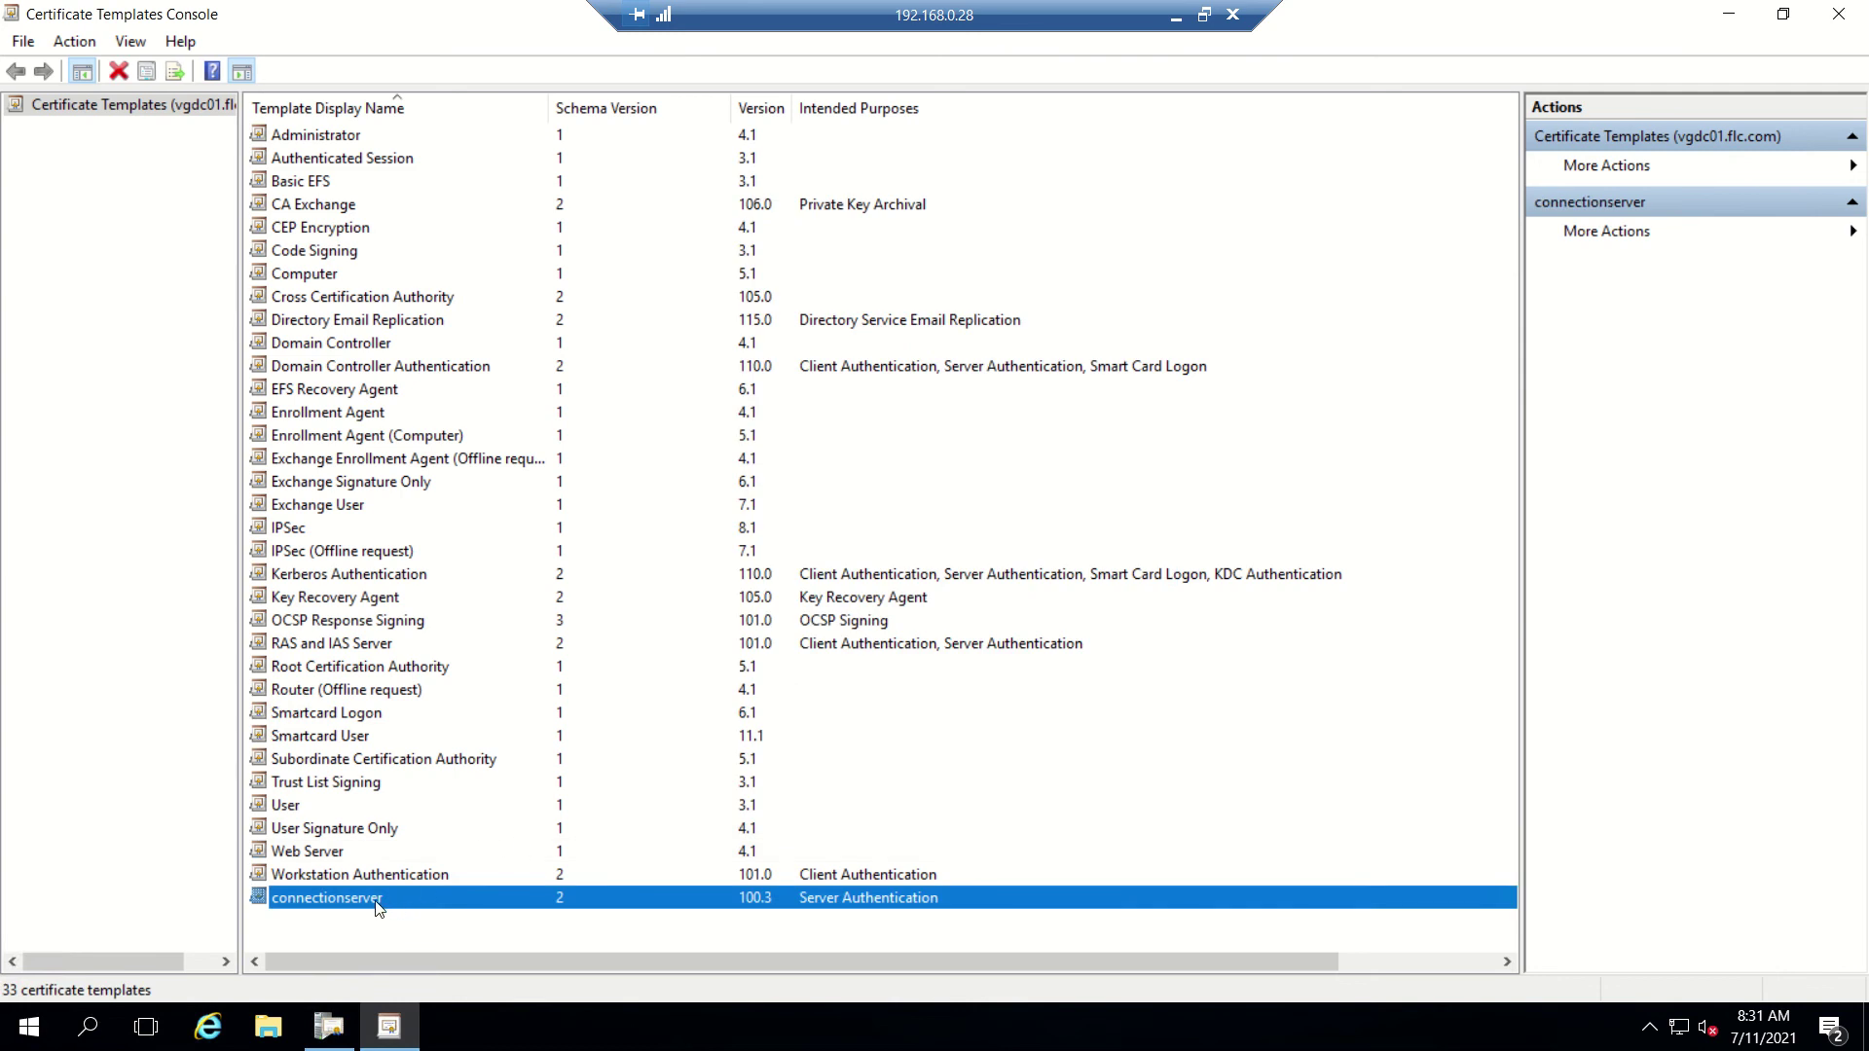
# Step: Close the templates console and return to ADCS01-CA's Certificate Templates list
pyautogui.click(1838, 14)
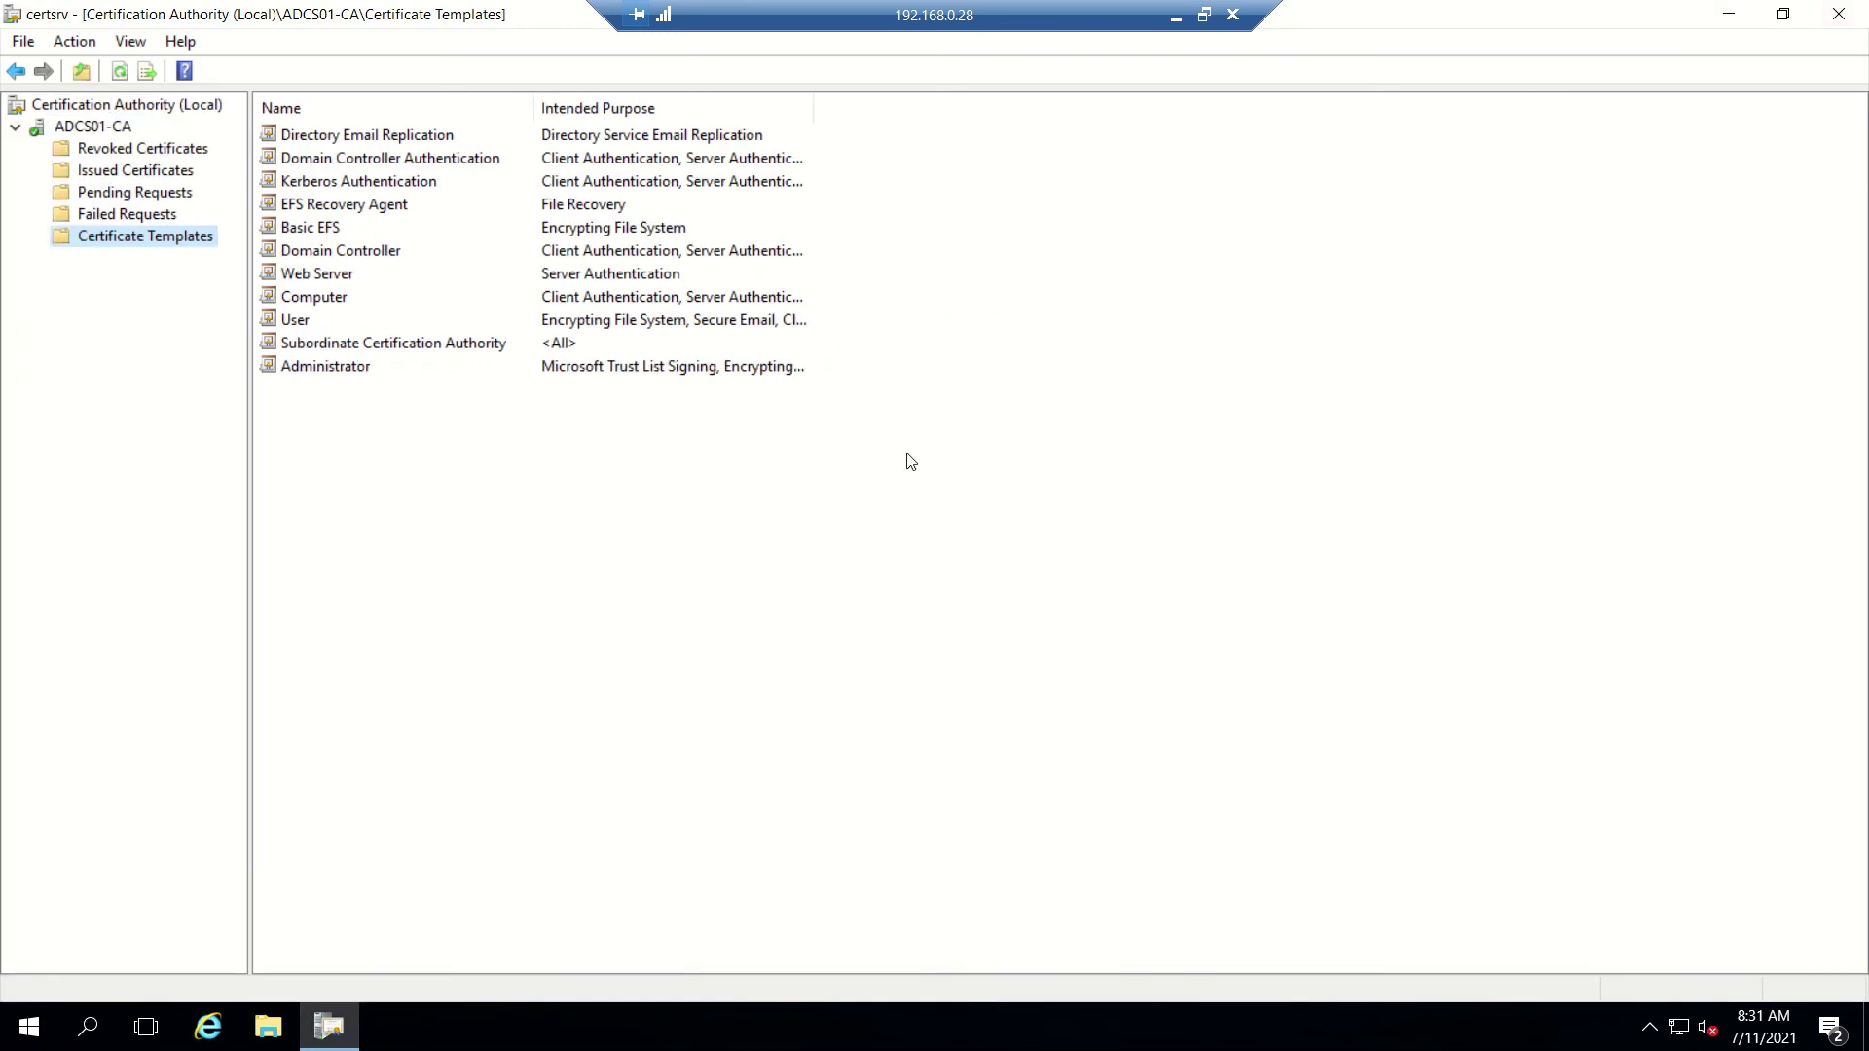
pyautogui.click(106, 215)
pyautogui.click(110, 237)
# Step: Issue connectionserver via New > Certificate Template to Issue and select its new entry
pyautogui.rightClick(107, 233)
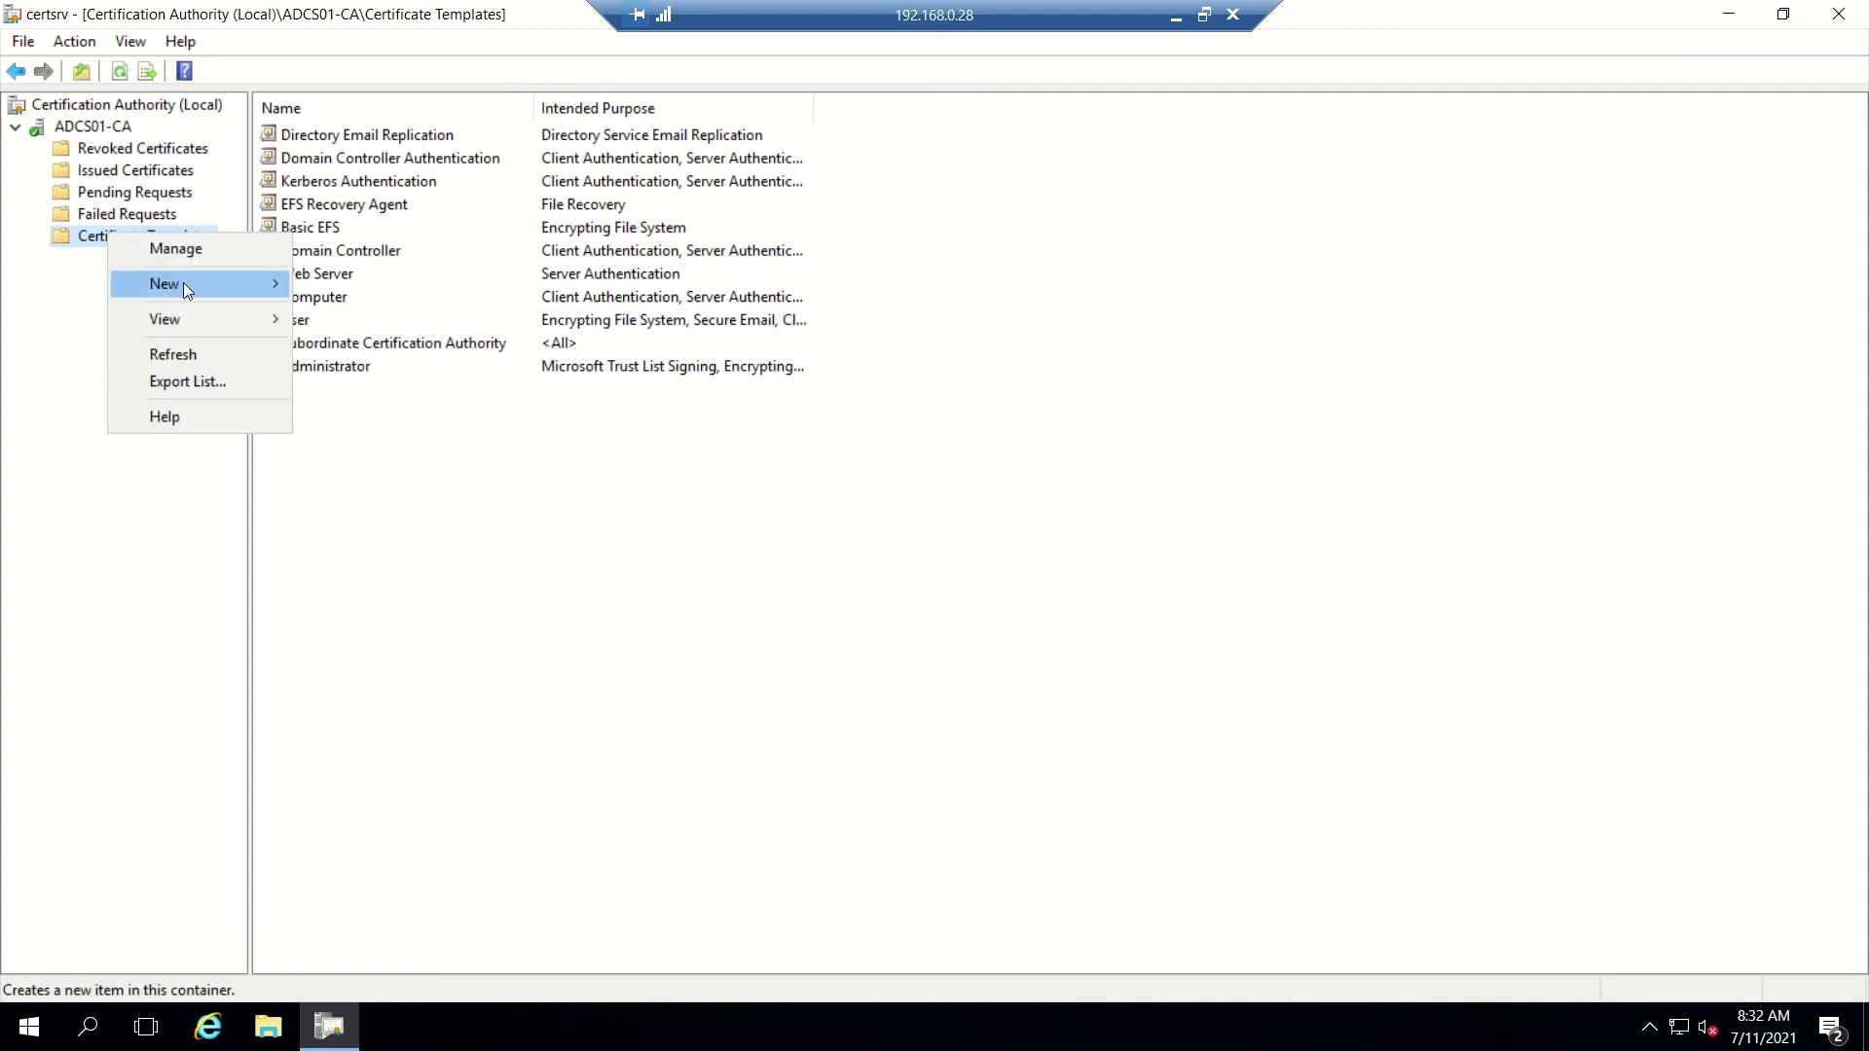
pyautogui.moveTo(185, 284)
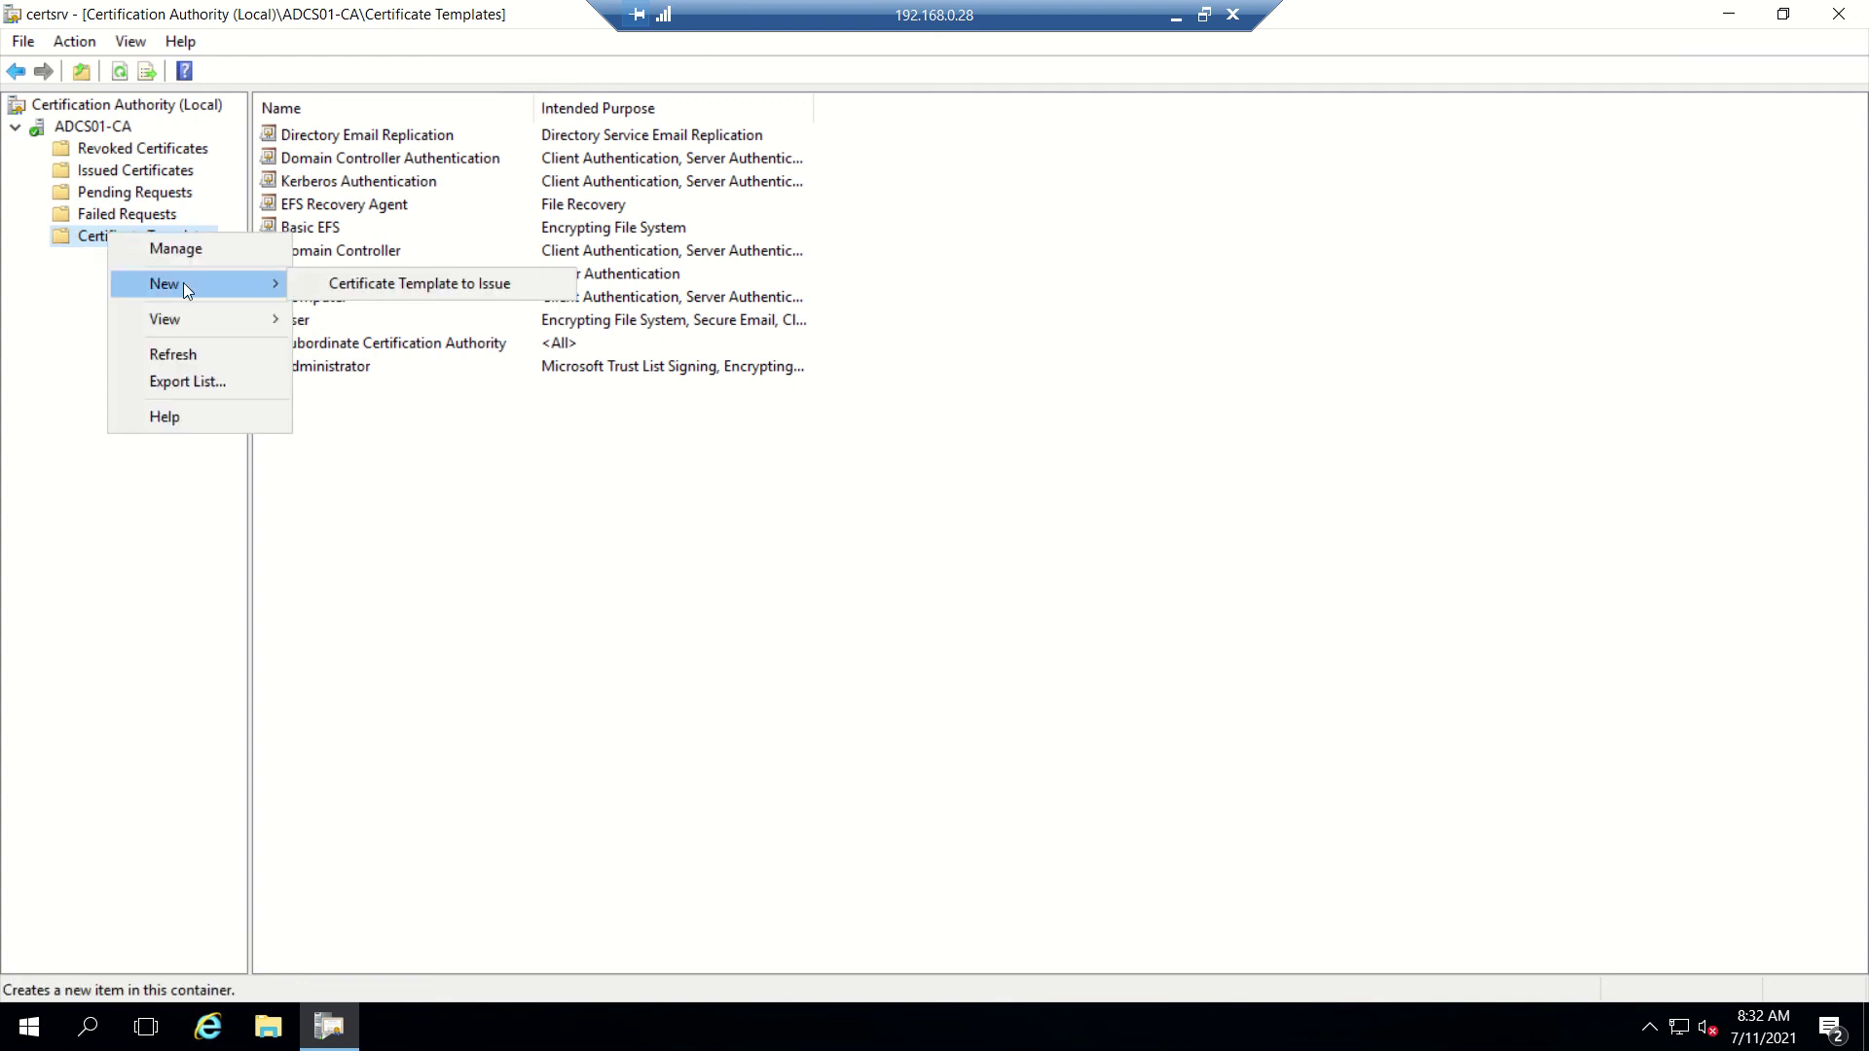
pyautogui.click(351, 280)
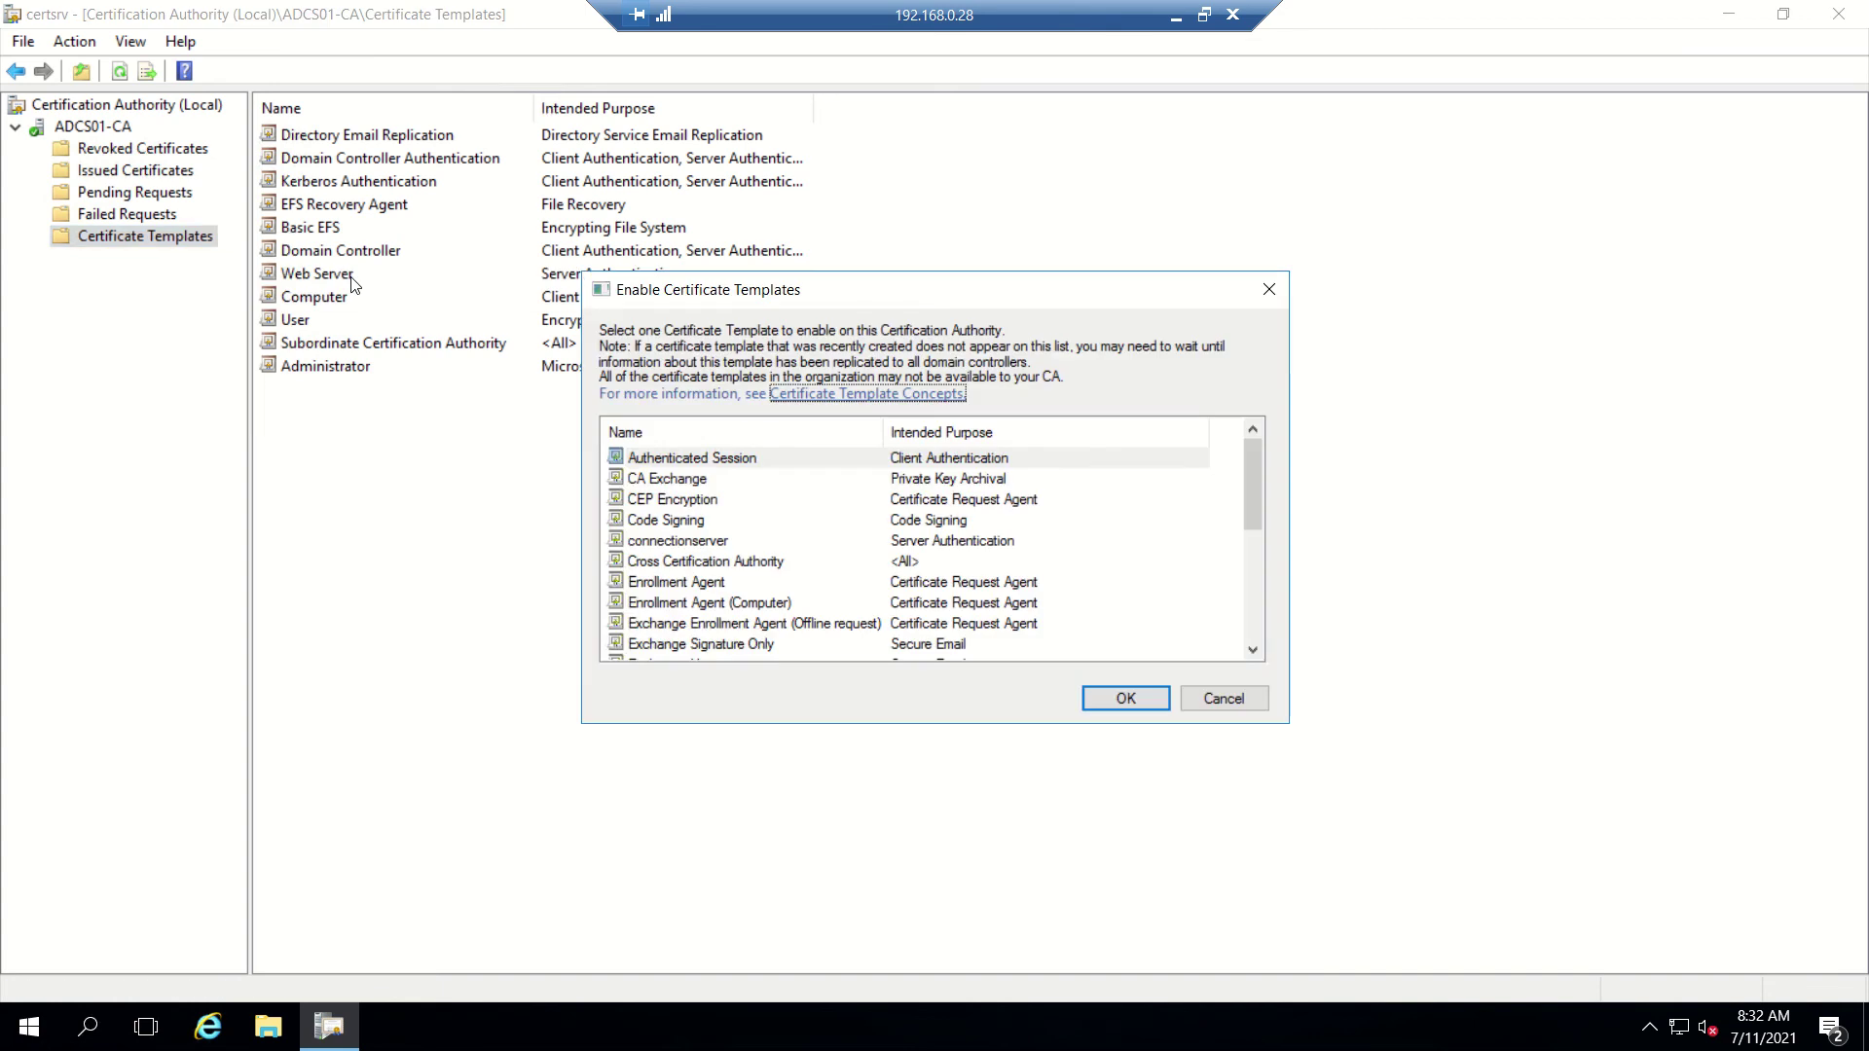
pyautogui.click(691, 541)
pyautogui.click(1103, 693)
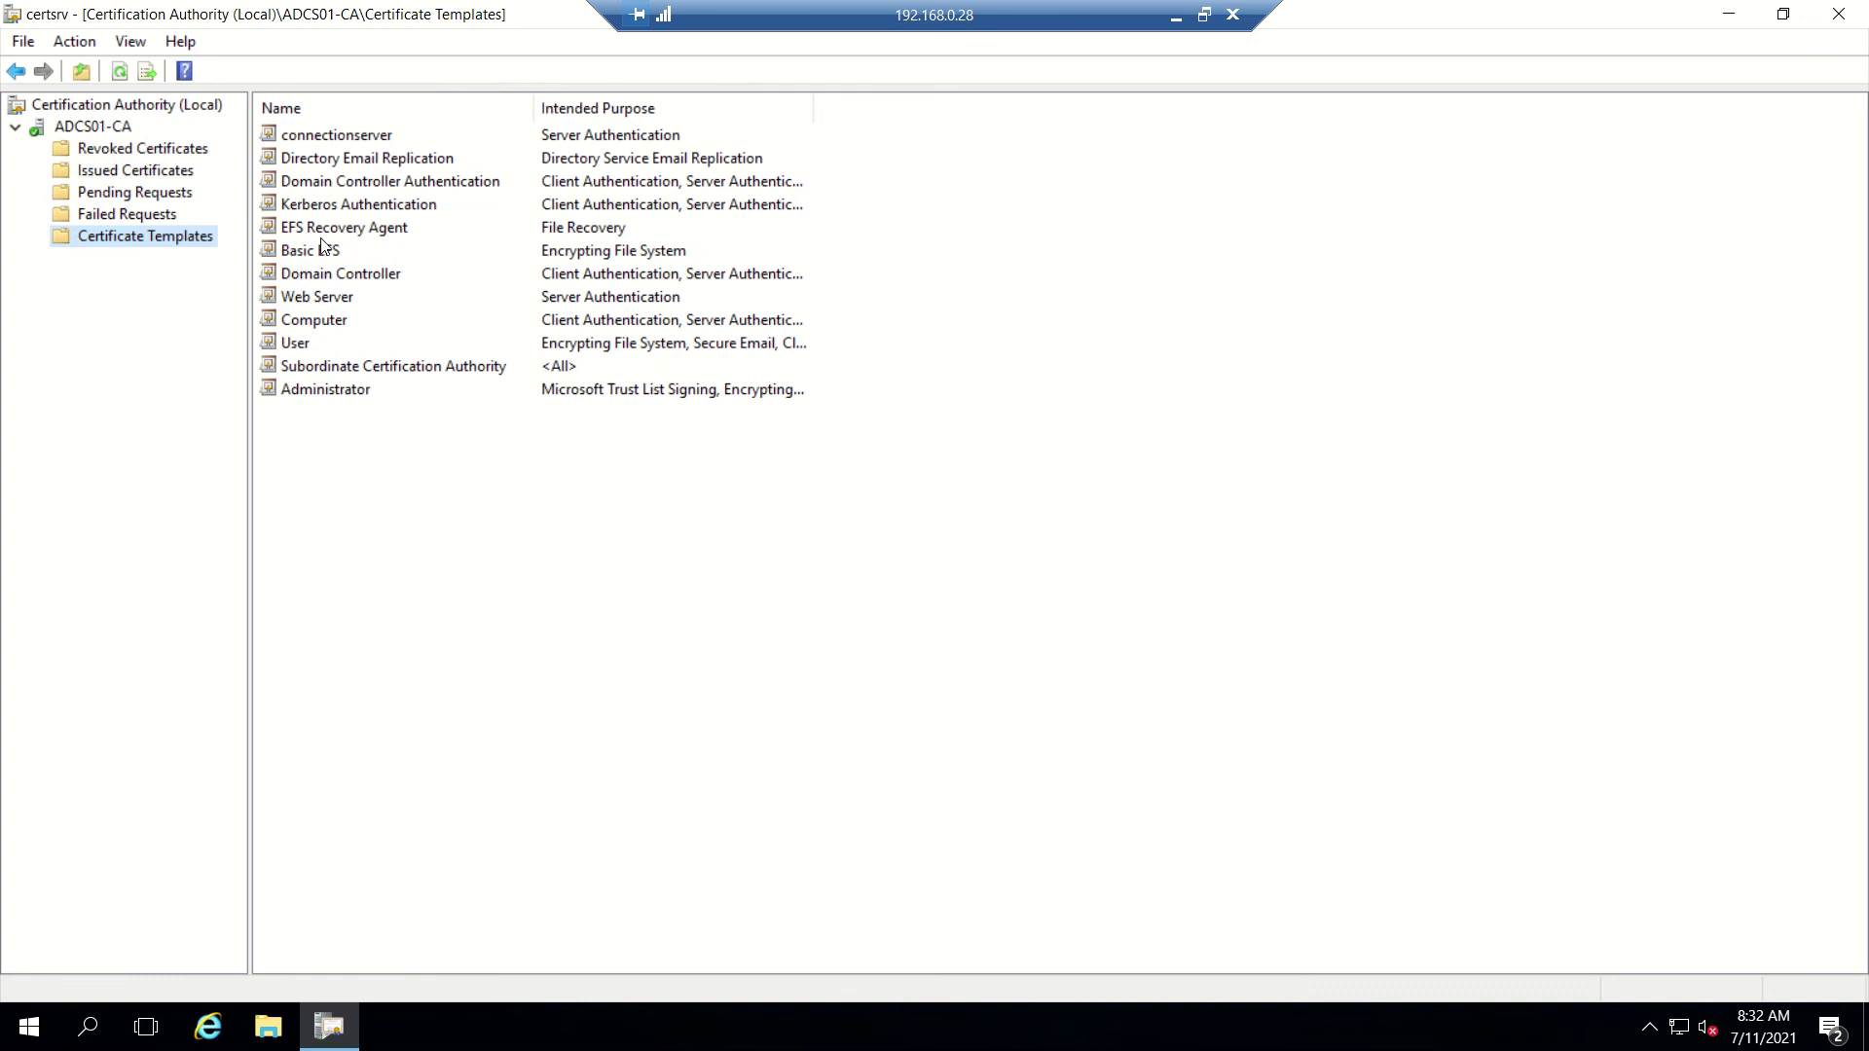
pyautogui.click(334, 136)
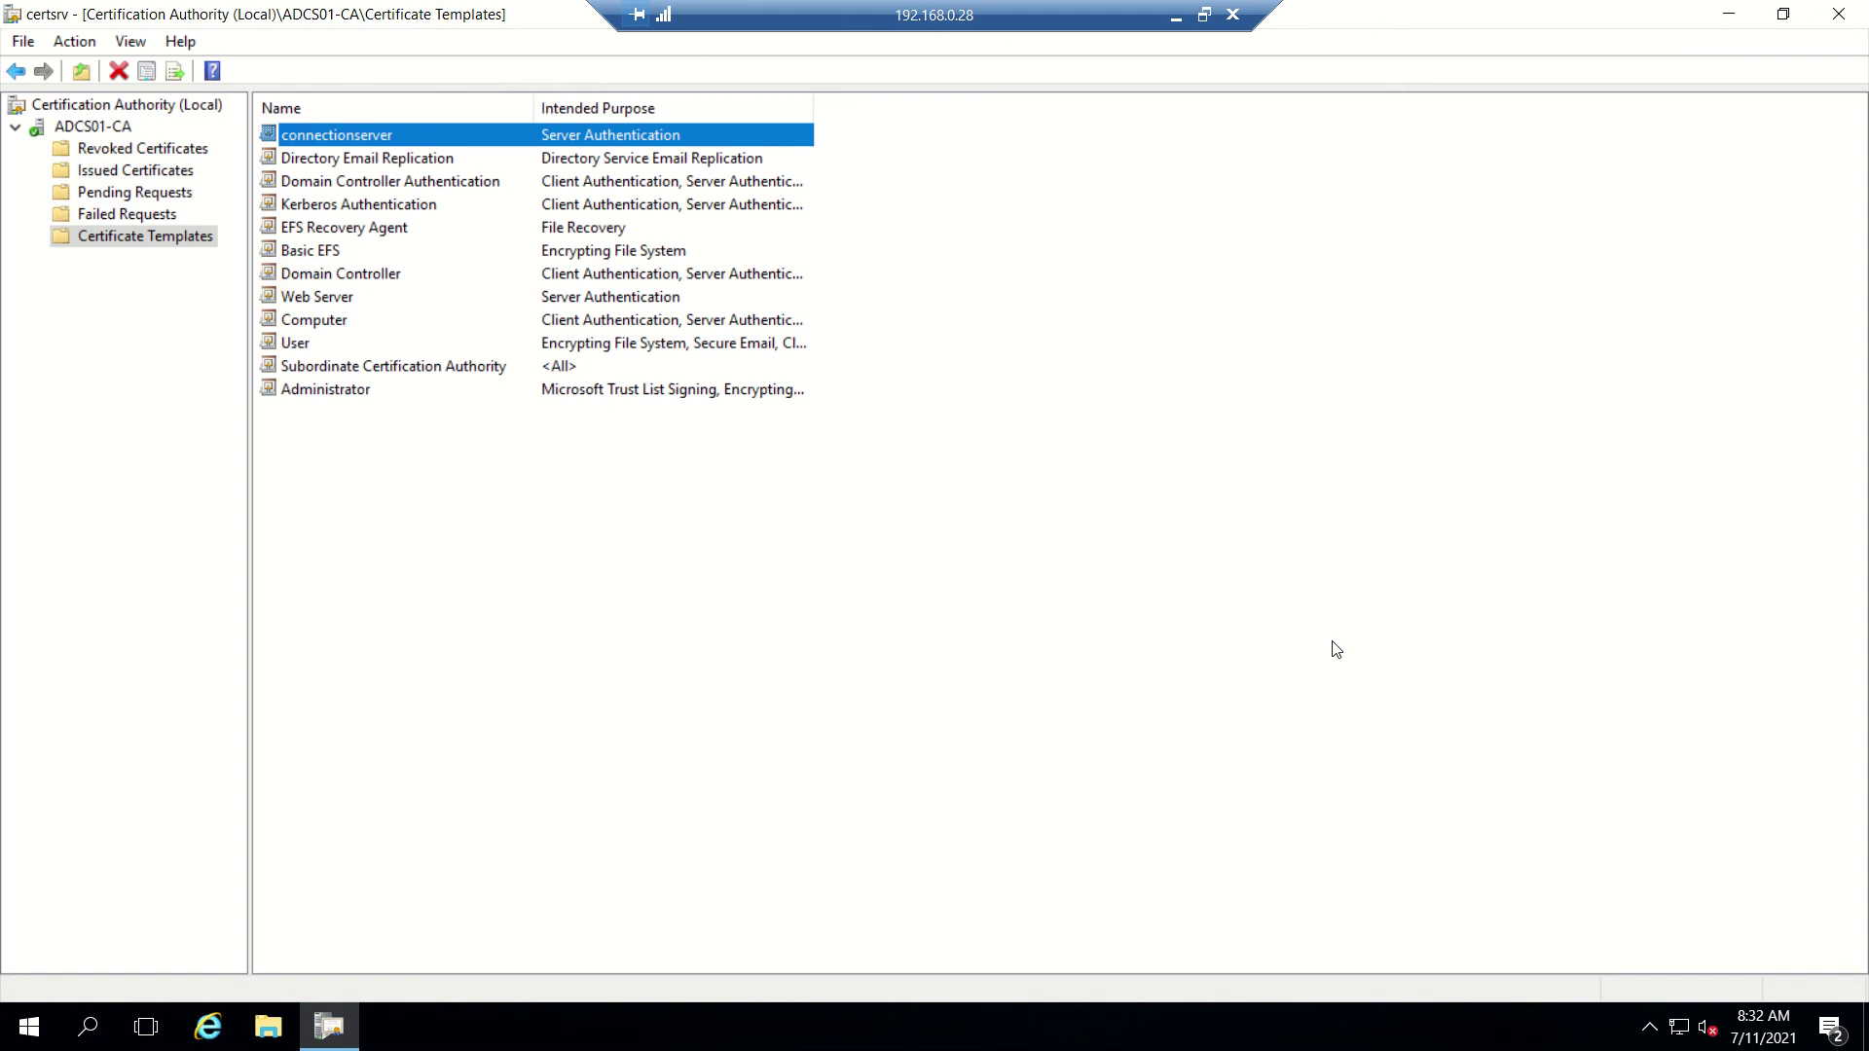
# Step: Minimize the remote server session from the connection bar to show the local desktop
pyautogui.click(1176, 17)
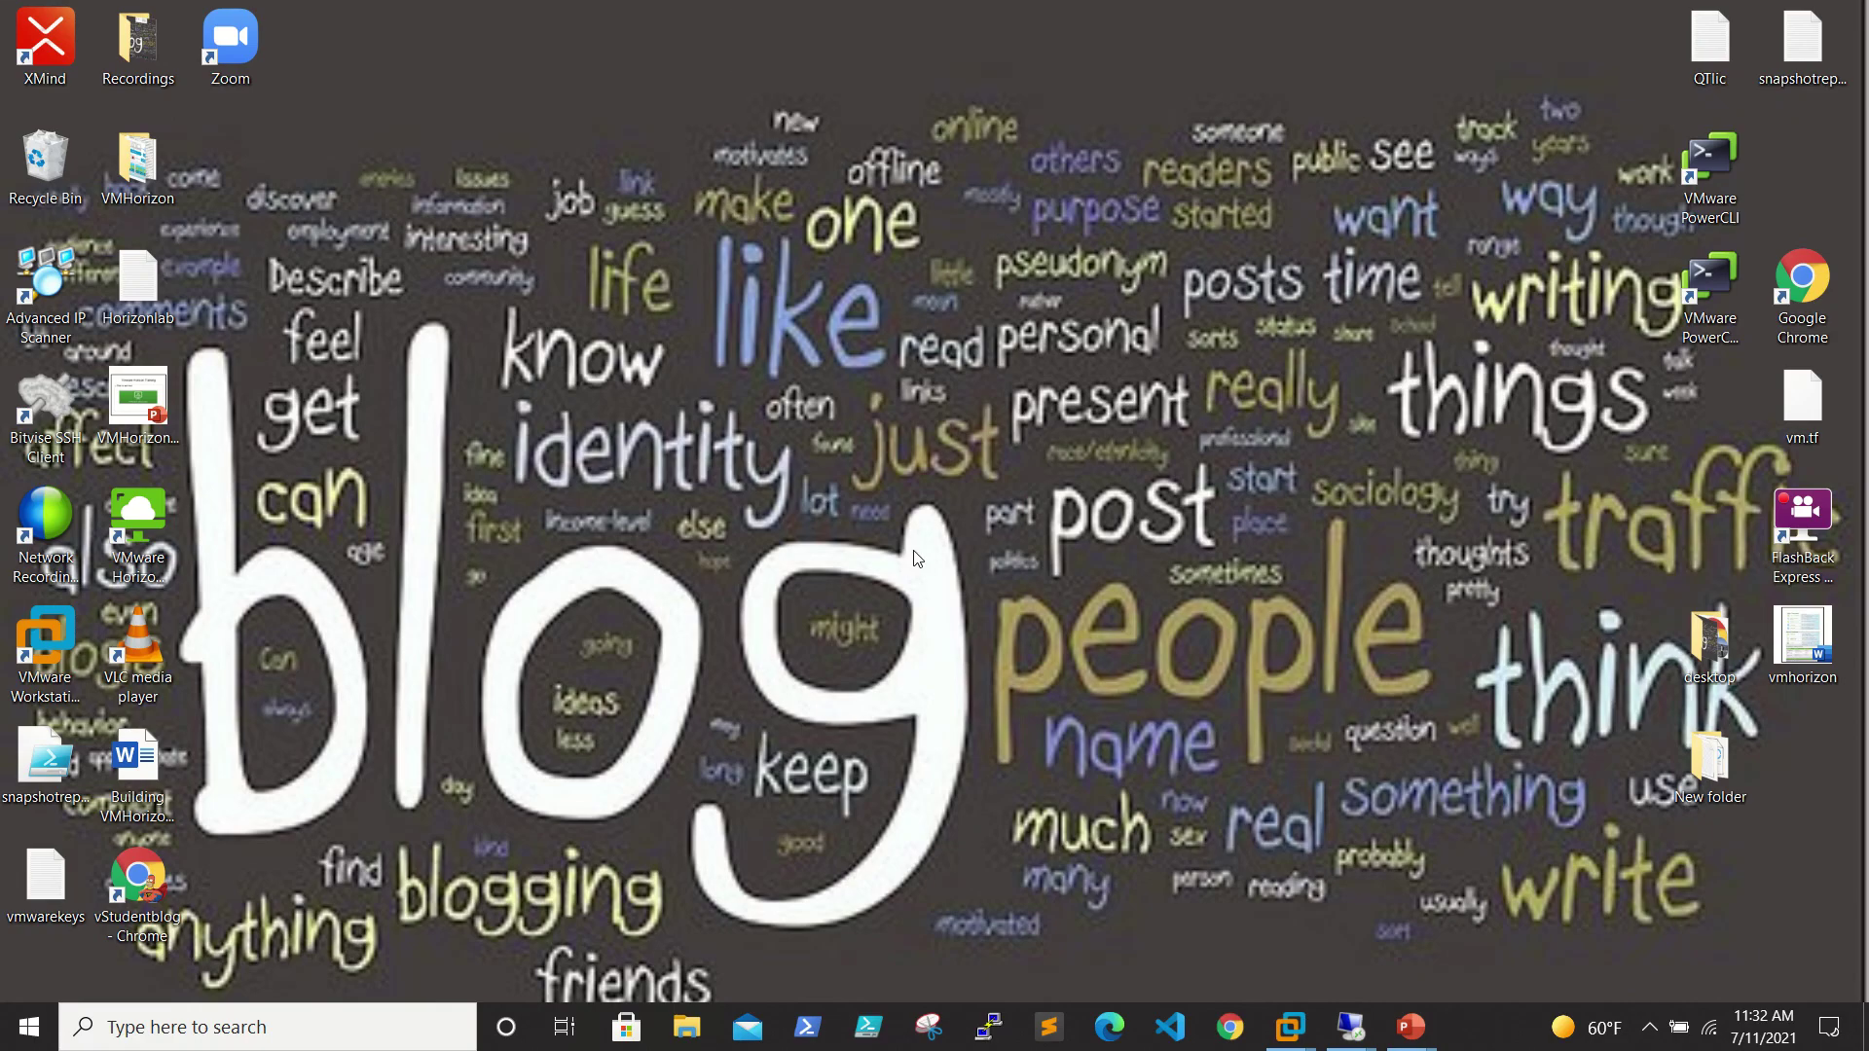
pyautogui.moveTo(876, 5)
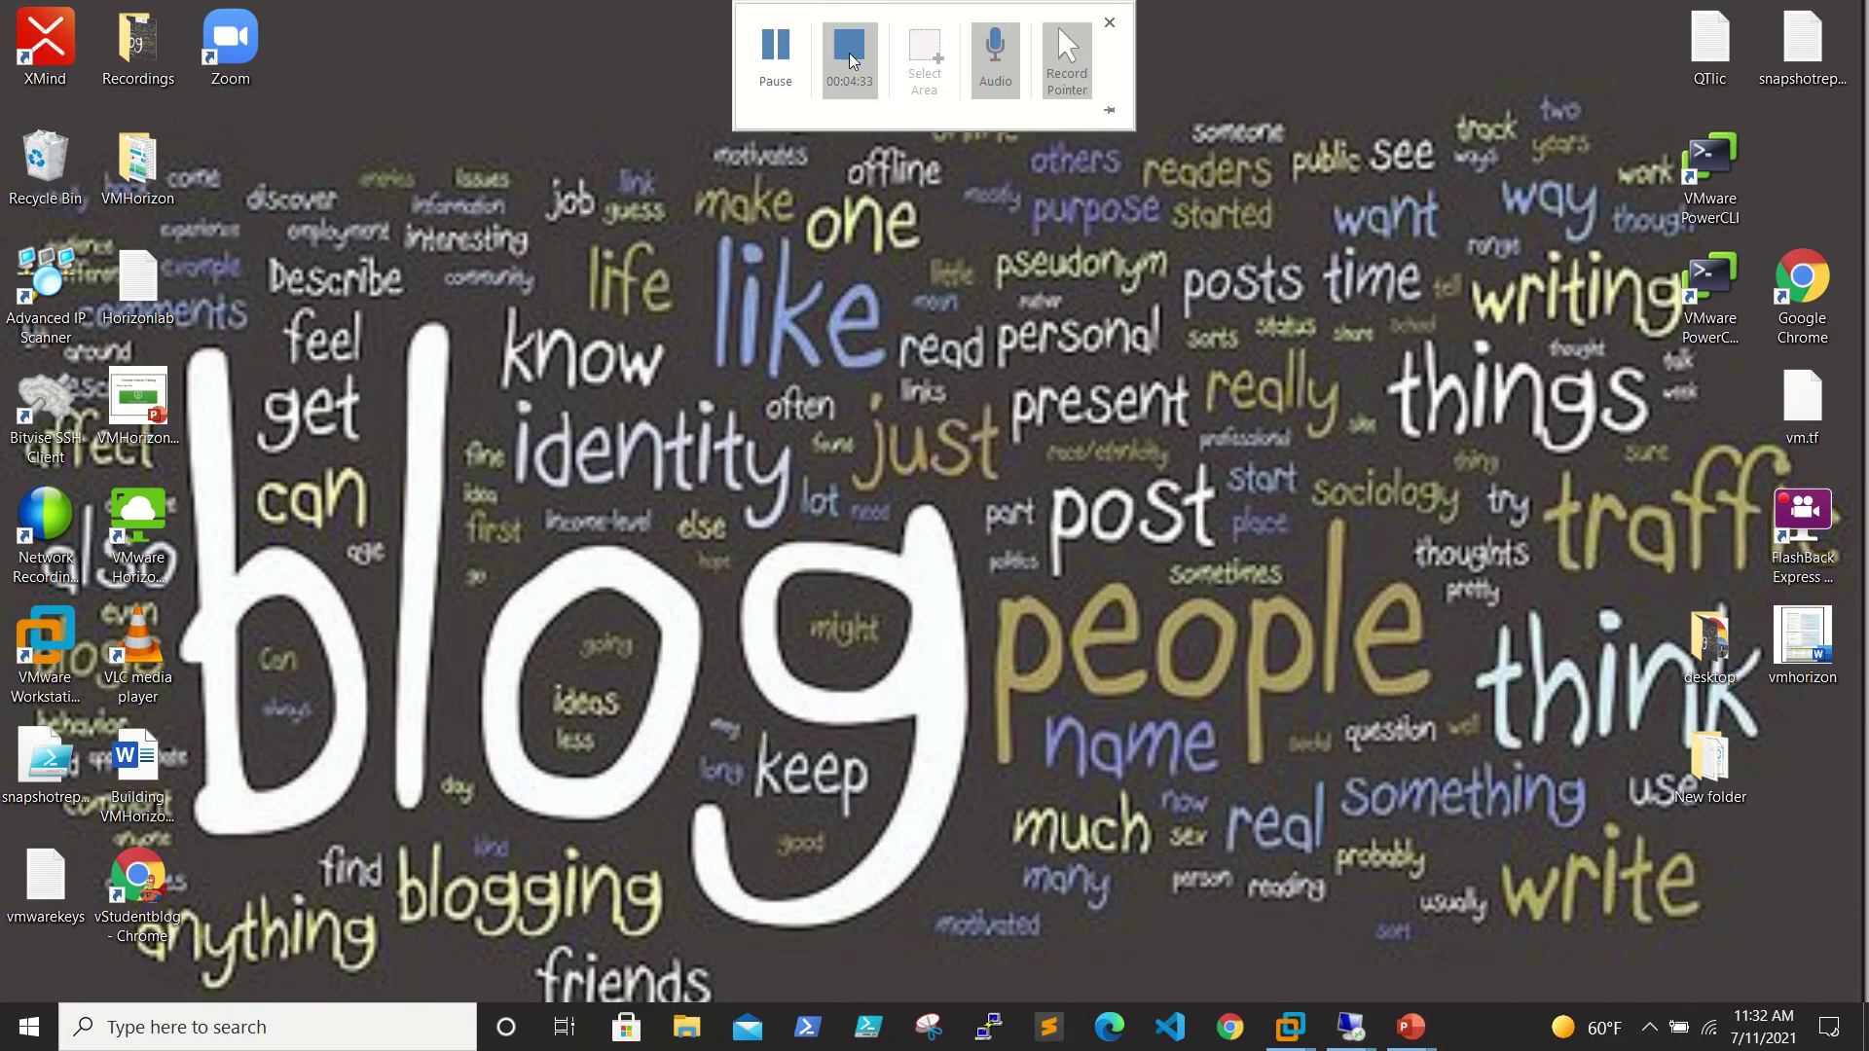